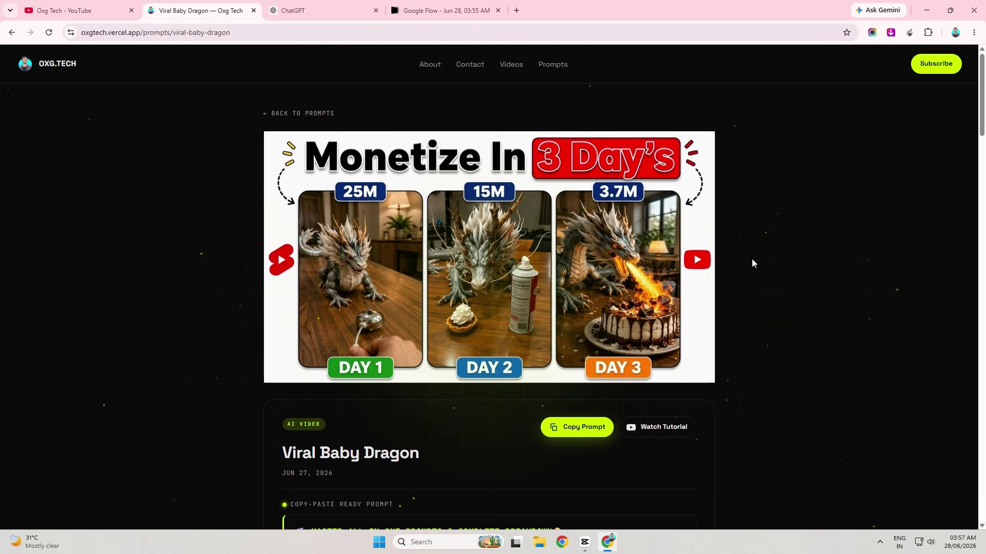
Scroll through the Viral Baby Dragon prompt page and back up, then switch to the empty ChatGPT chat
scroll(541, 254, "down", 20)
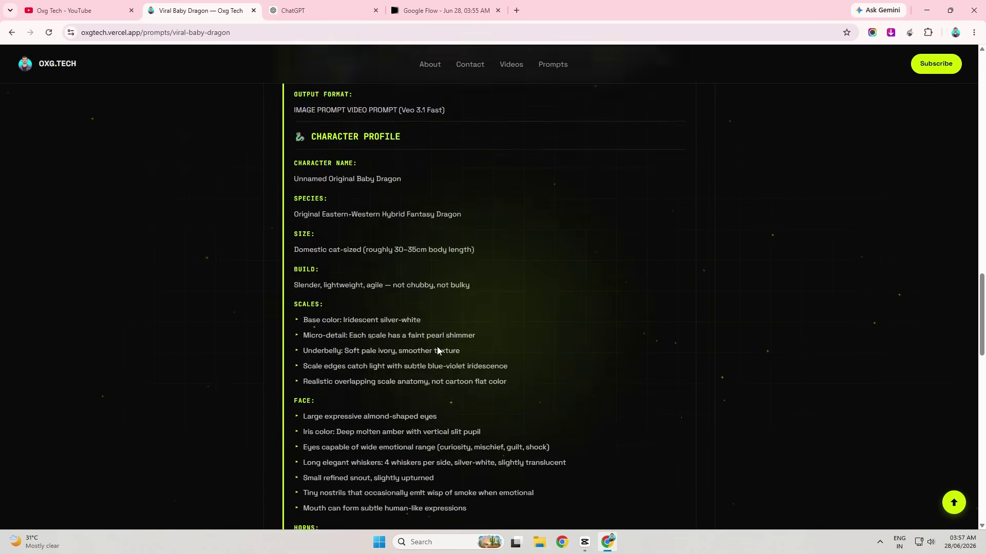
scroll(437, 349, "down", 15)
scroll(419, 311, "up", 20)
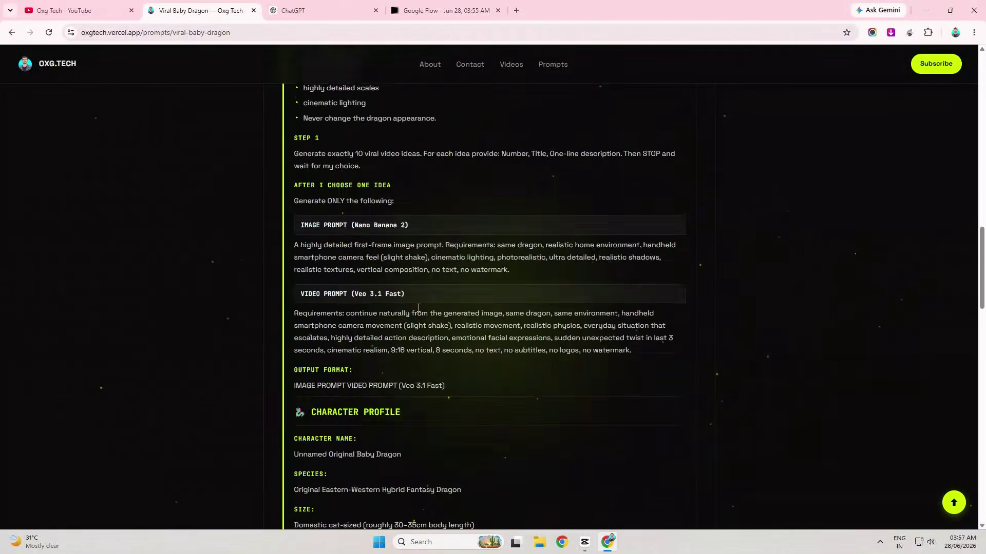
scroll(418, 309, "up", 20)
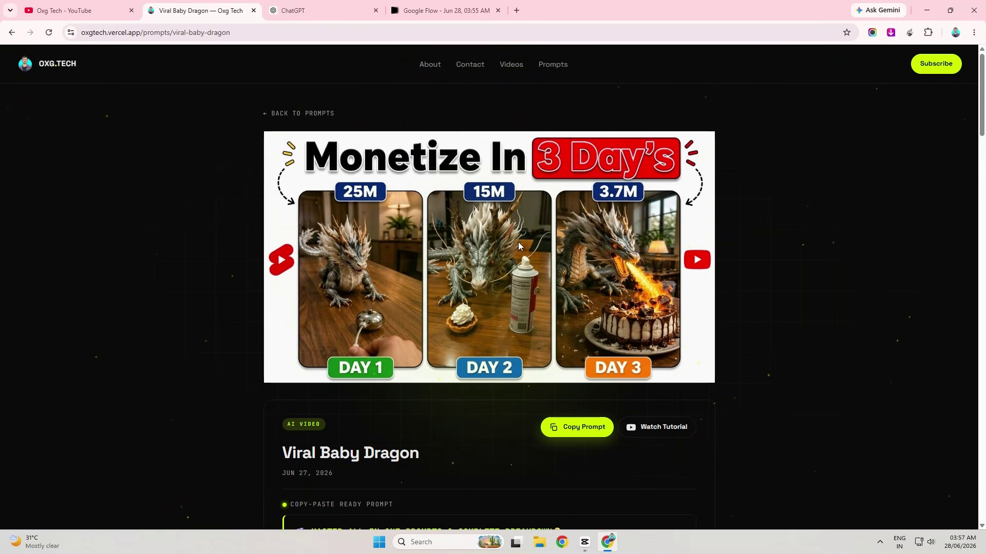
key("ctrl+Tab")
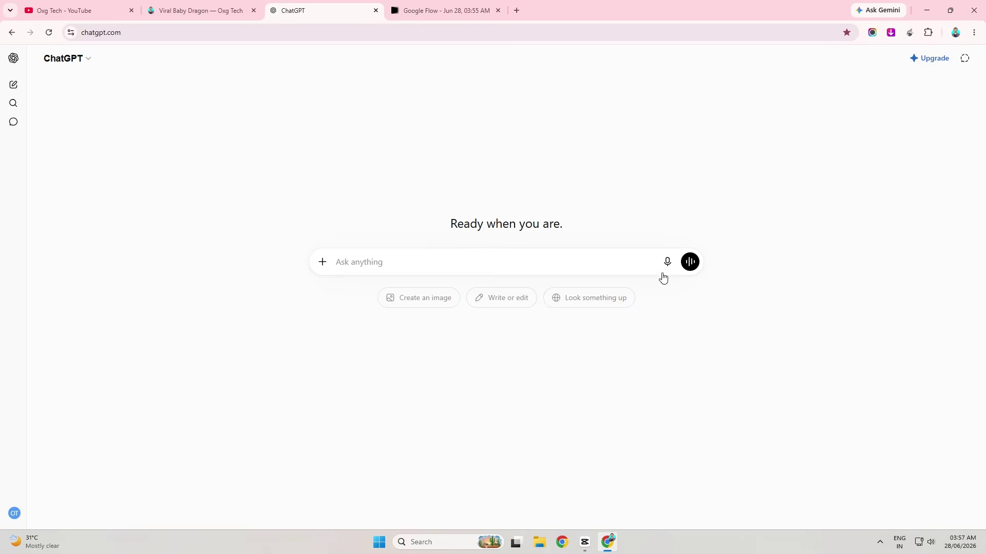
Confirm the Google Flow account has 50 daily credits, then return to the Viral Baby Dragon page
left_click(449, 10)
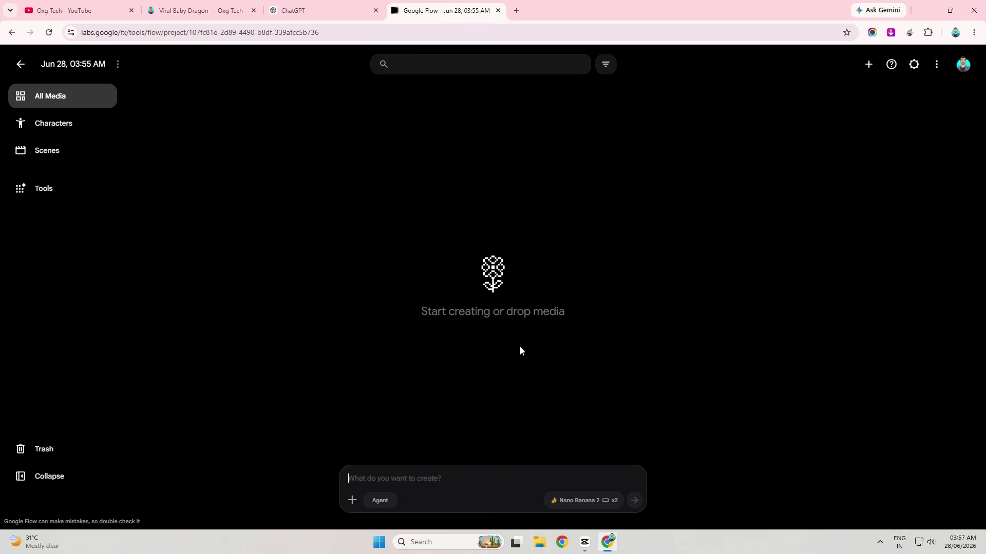
left_click(963, 64)
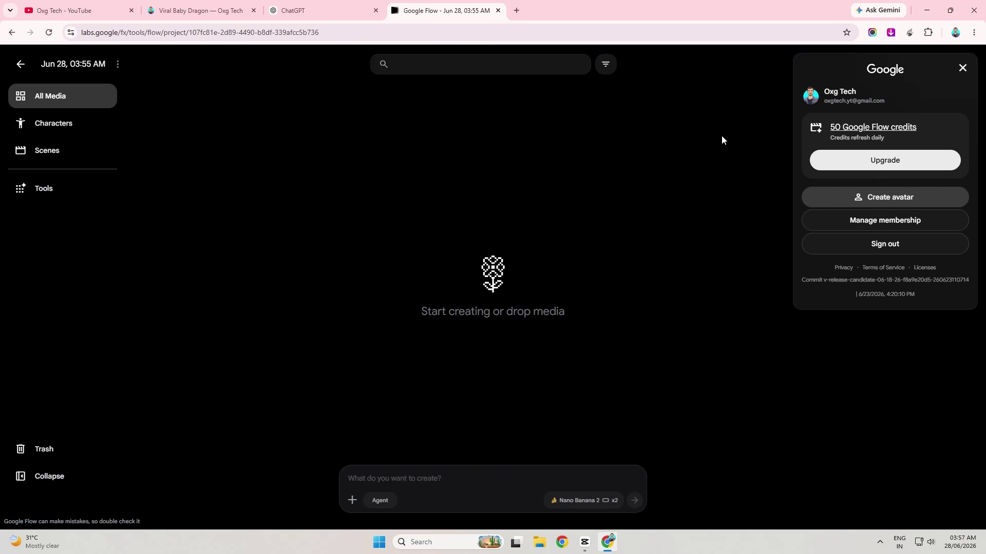
left_click(713, 151)
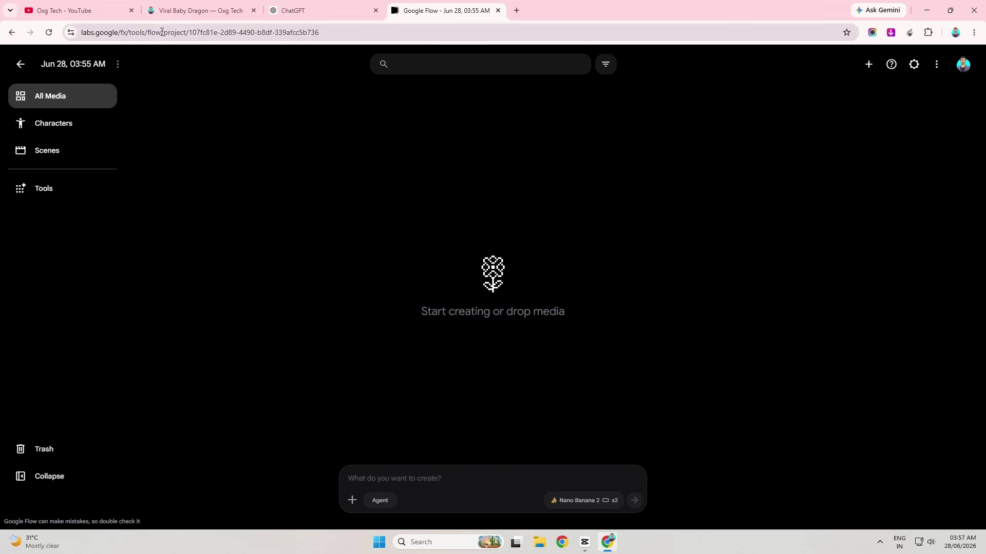
left_click(197, 10)
scroll(381, 362, "down", 15)
scroll(381, 362, "up", 13)
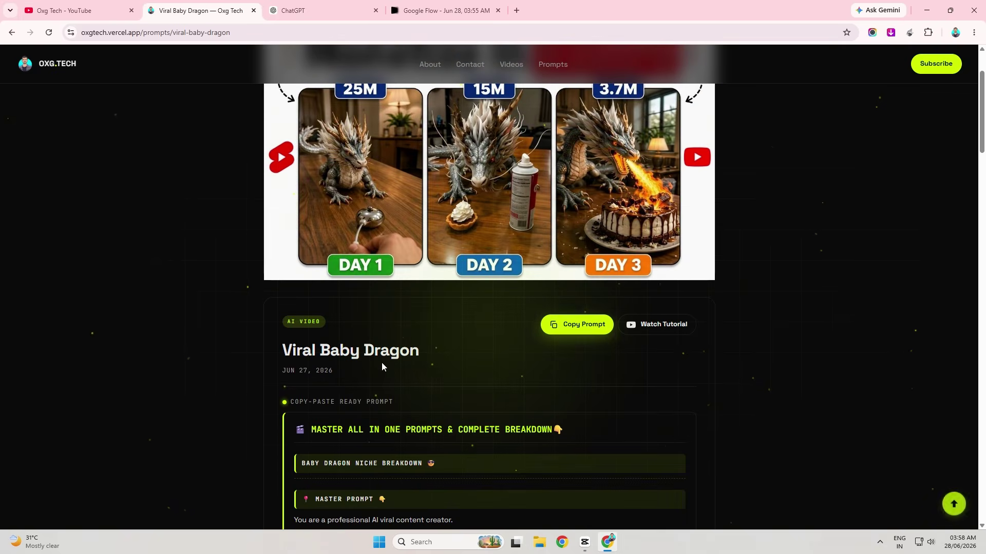
Copy the Viral Baby Dragon master prompt, paste it into the ChatGPT message box and send it
left_click(577, 325)
left_click(319, 10)
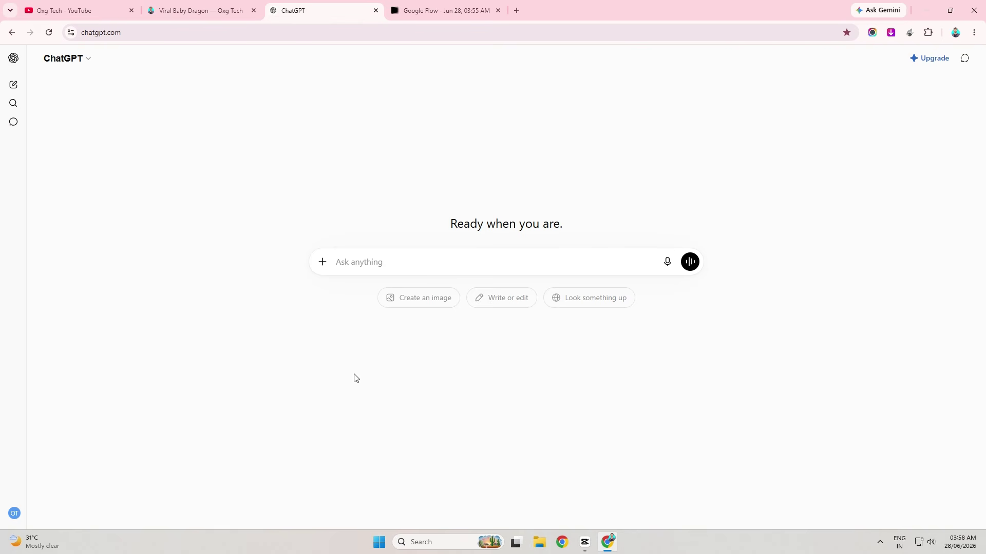
key("ctrl+v")
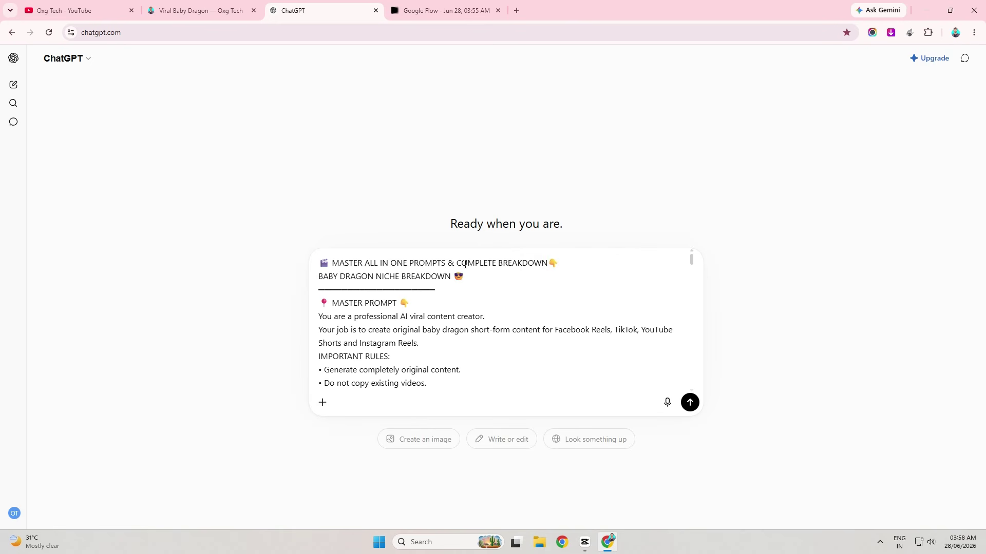
scroll(410, 352, "down", 10)
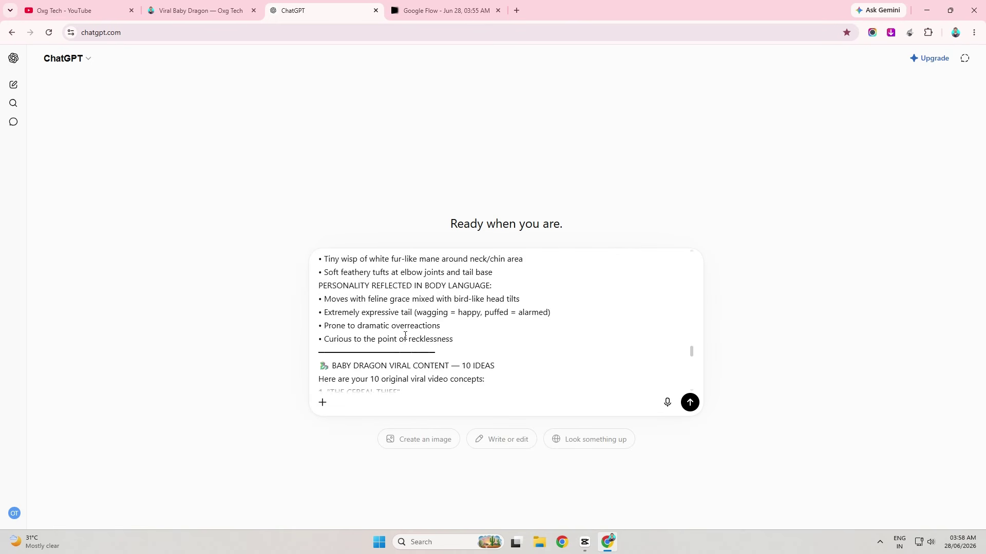
left_click(693, 400)
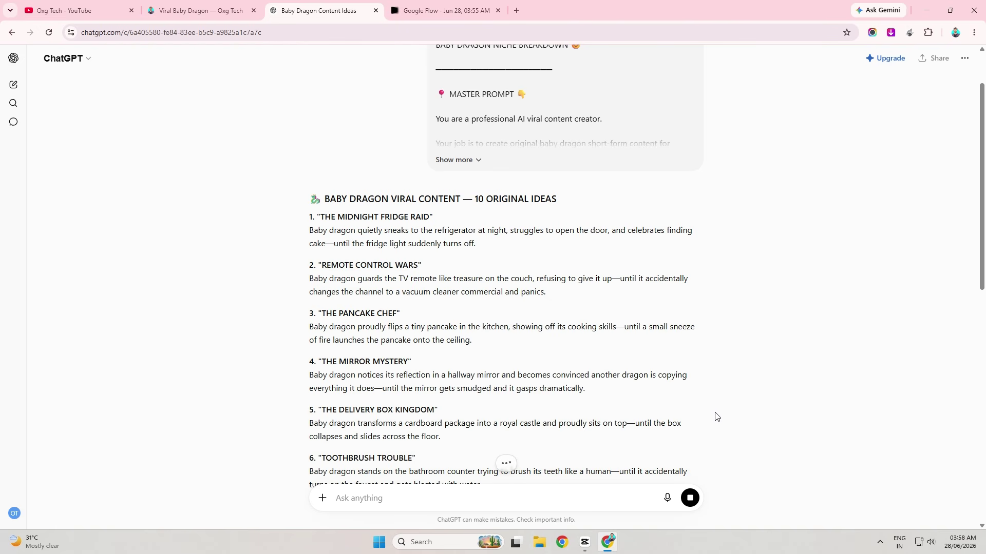
Read through the 10 baby dragon ideas and dismiss the Get Plus upgrade banner
scroll(384, 216, "down", 5)
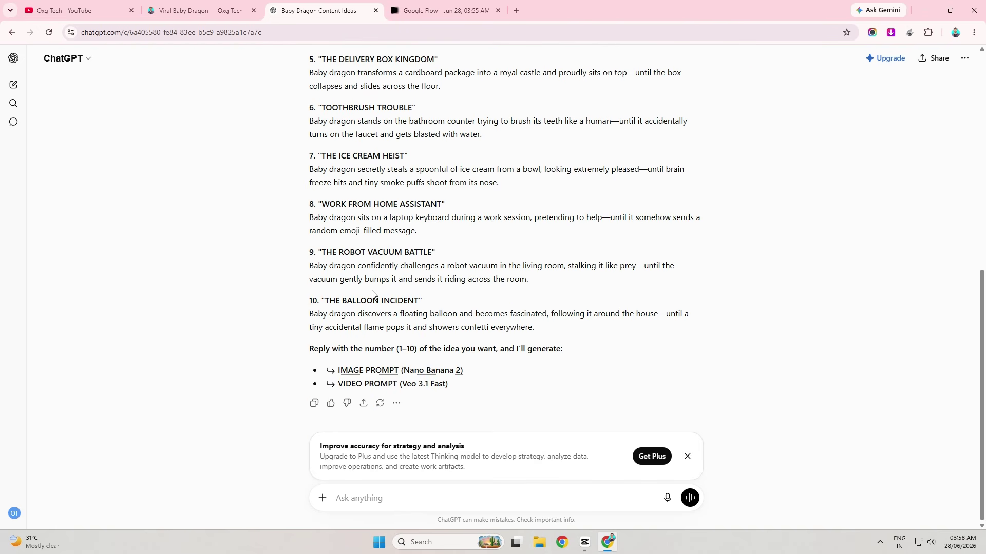
scroll(373, 291, "down", 2)
scroll(311, 279, "up", 6)
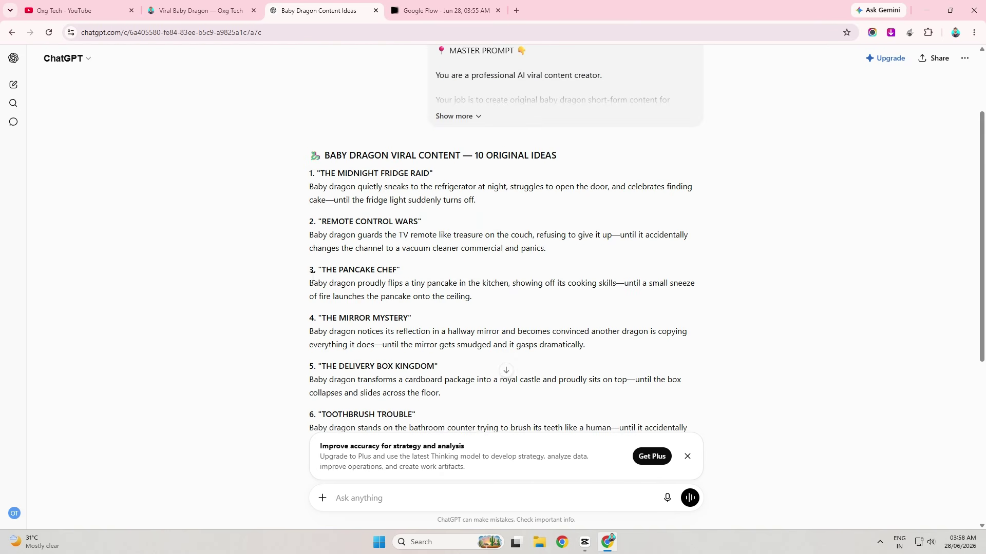
scroll(451, 294, "down", 2)
scroll(451, 293, "down", 2)
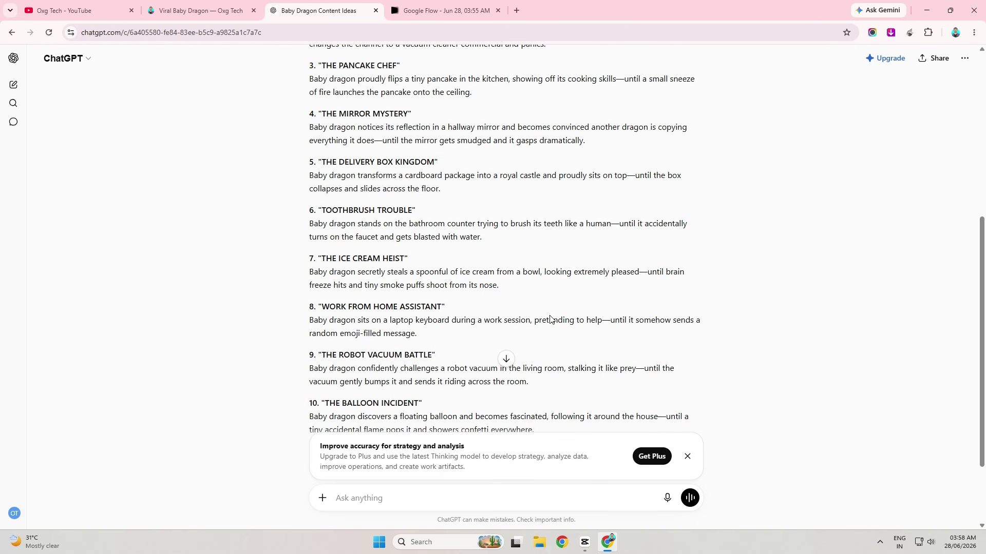
left_click(683, 458)
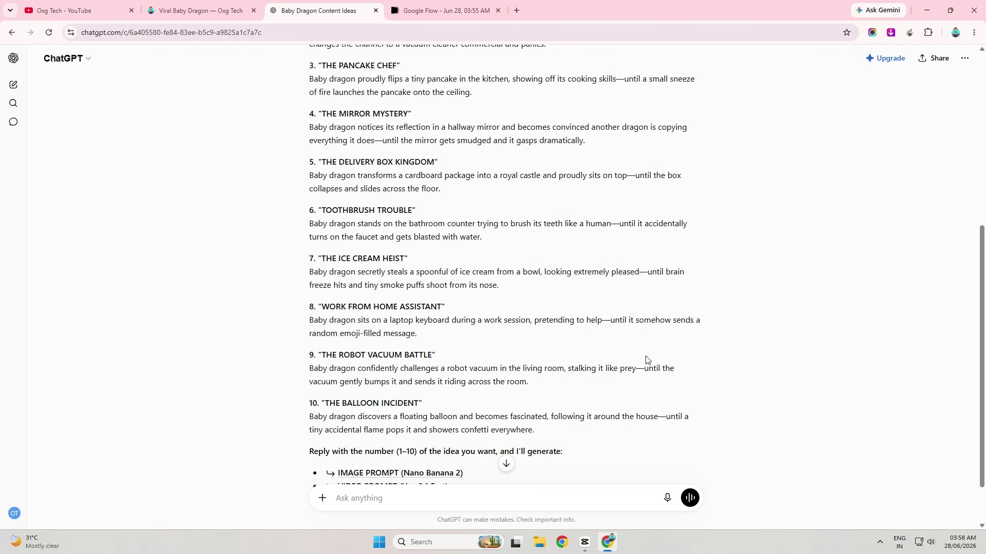
scroll(646, 360, "down", 1)
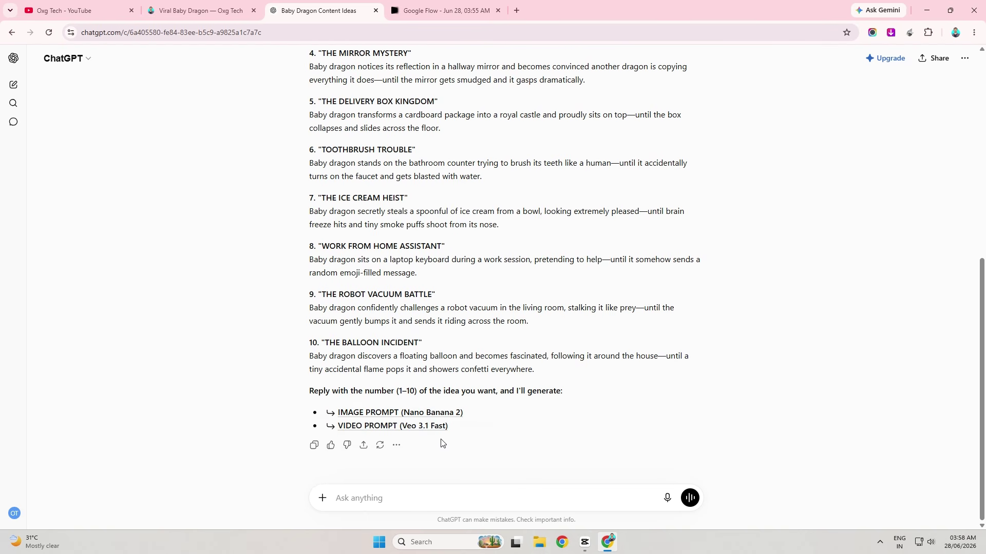
Highlight the Nano Banana 2 and Veo 3.1 Fast model names in the reply
left_click_drag(464, 414, 403, 413)
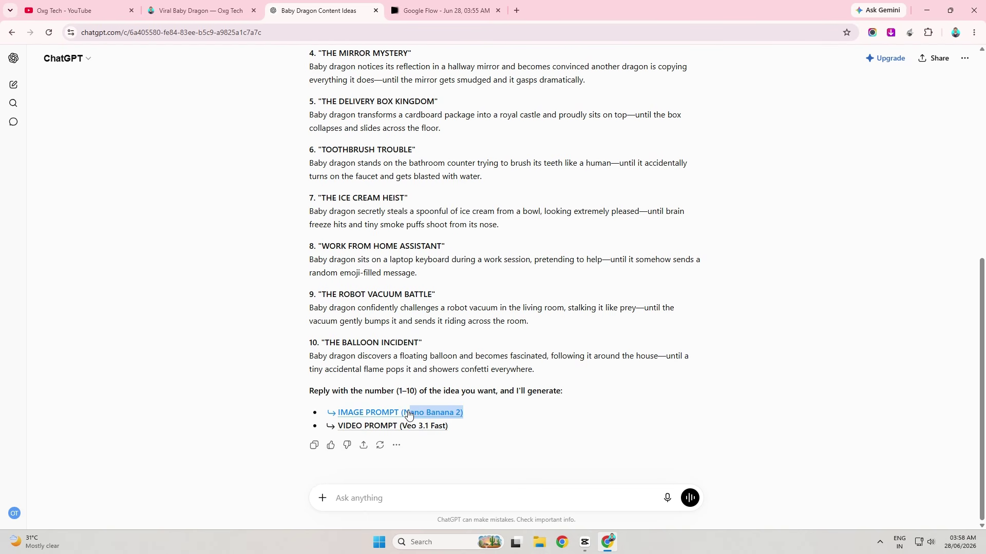
left_click(483, 428)
left_click_drag(489, 433, 401, 427)
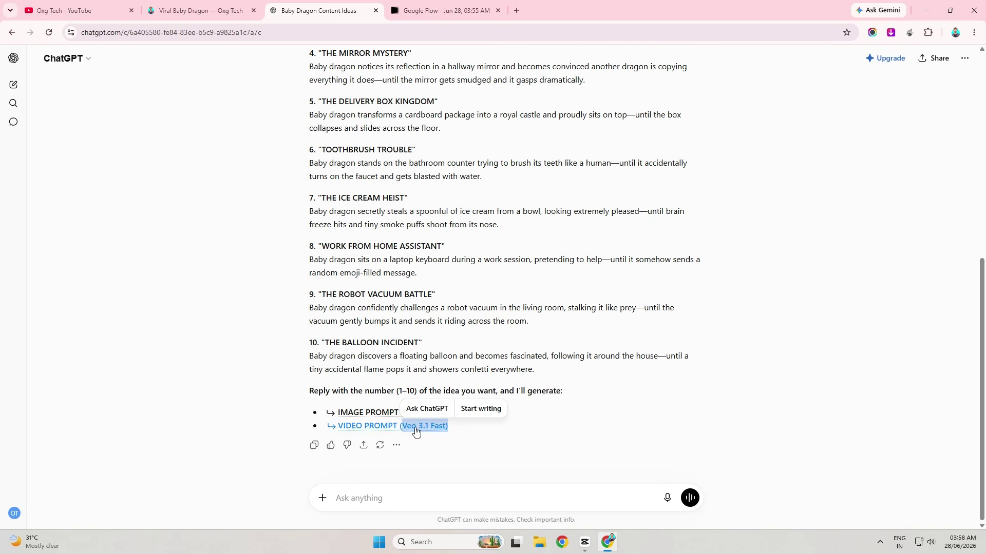
left_click(461, 367)
scroll(461, 366, "up", 1)
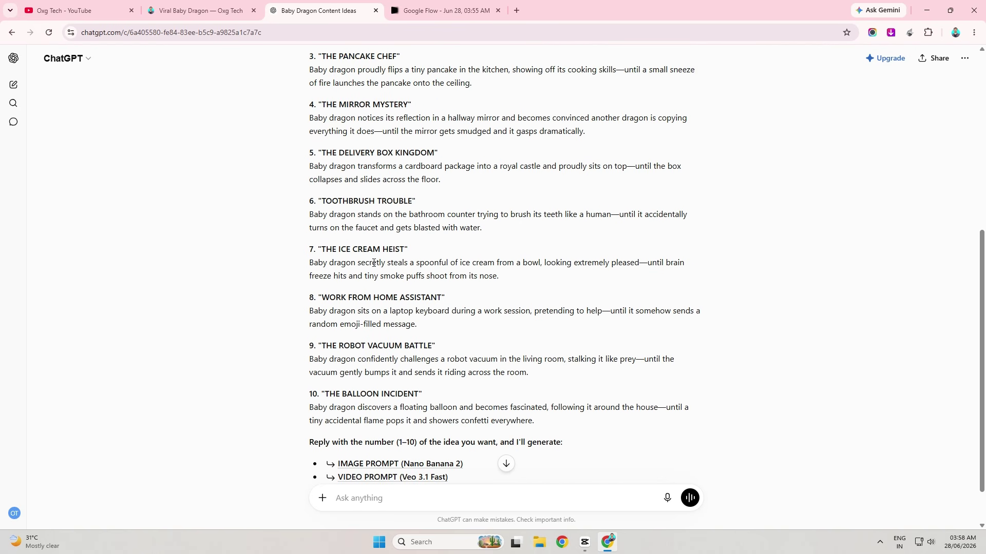
scroll(381, 359, "down", 1)
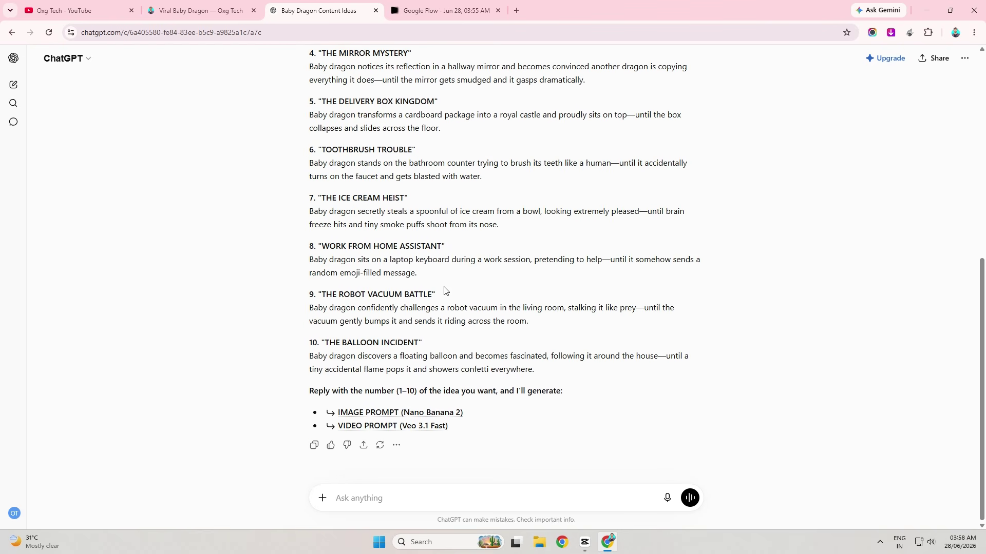
Choose idea 9, THE ROBOT VACUUM BATTLE, and type '9 idea' as a new message
type("9")
key("Return")
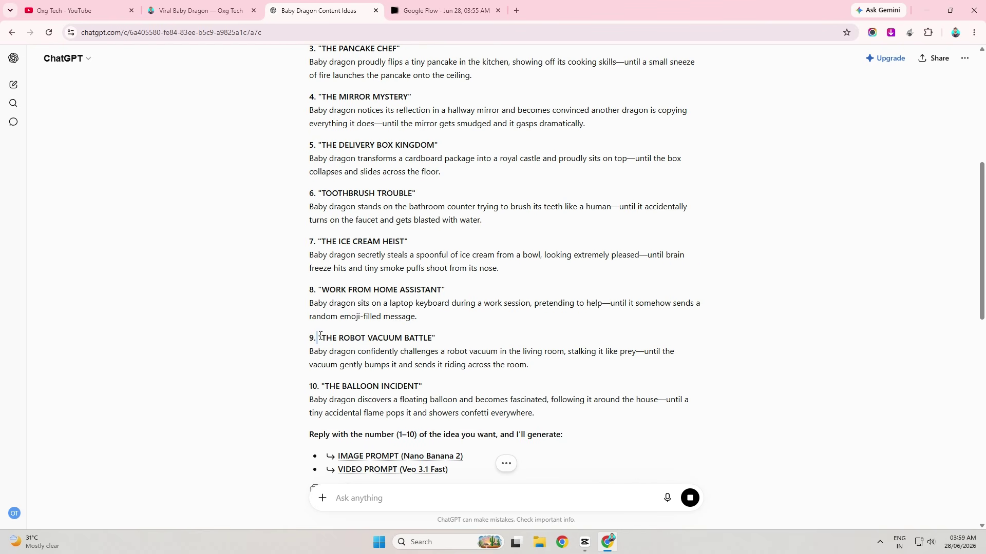
left_click_drag(316, 337, 455, 337)
left_click(420, 494)
type("9 idea")
Send the '9 idea' request, then enter the Instagram account password on bigtakip.net's login page
left_click(689, 498)
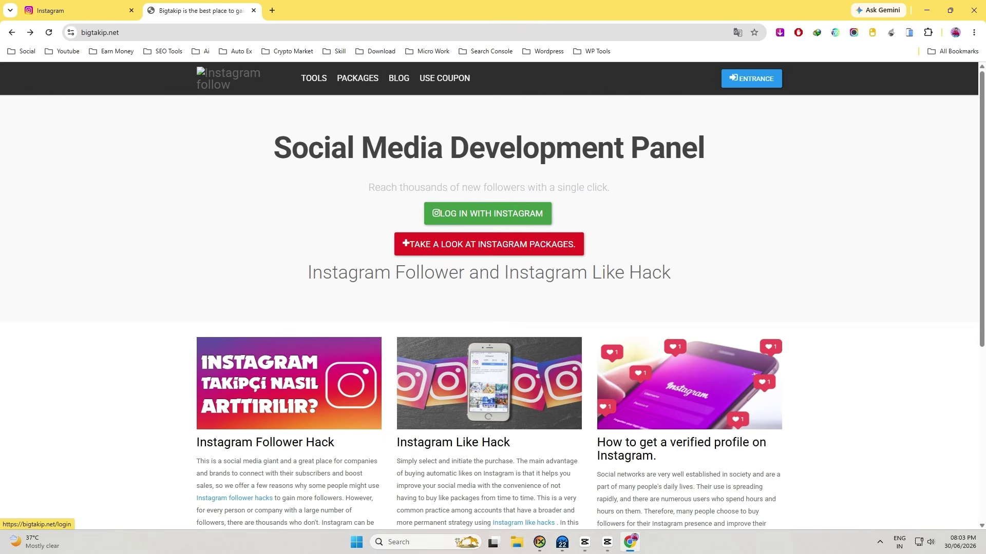
left_click(487, 213)
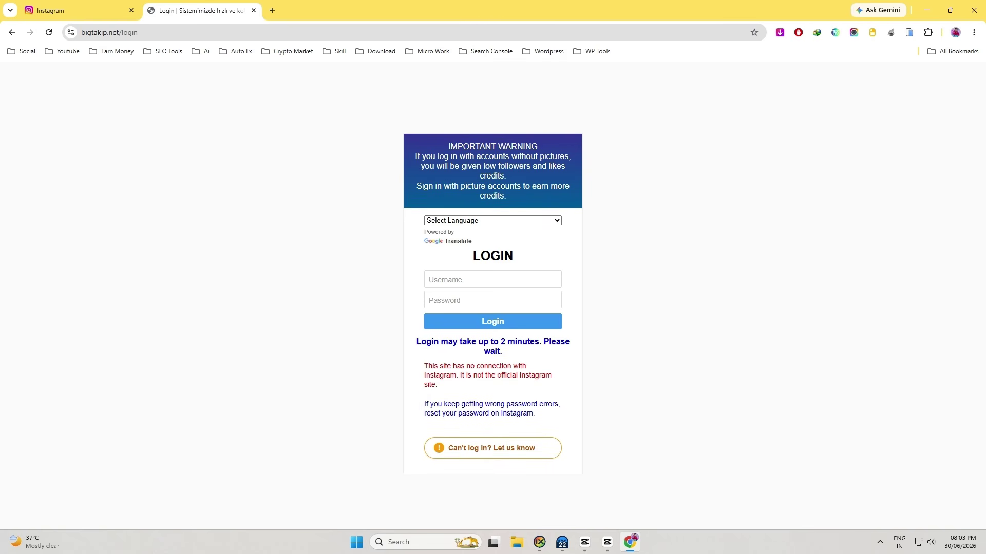
type("********")
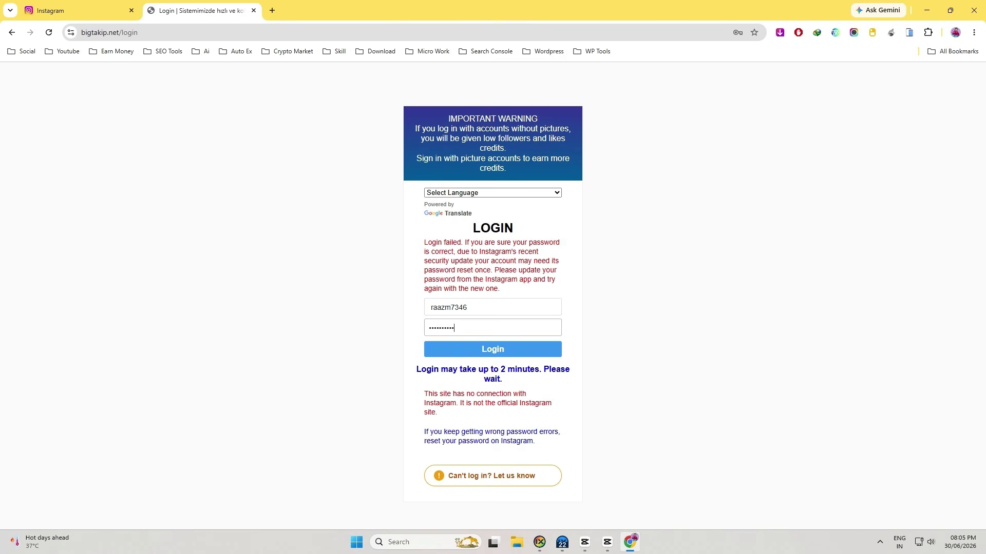
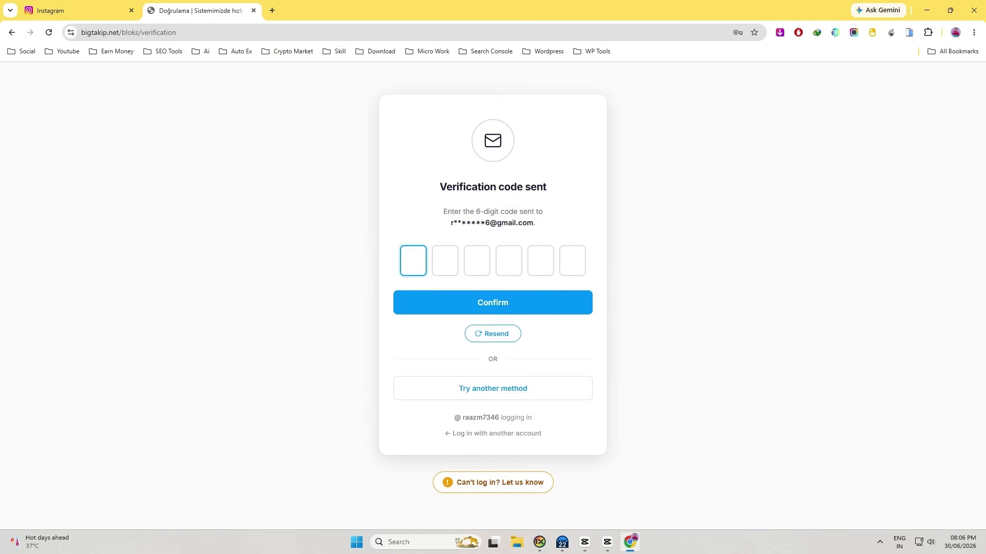
Confirm the emailed six-digit verification code and look over Bigtakip's Instagram Tools page
key("Return")
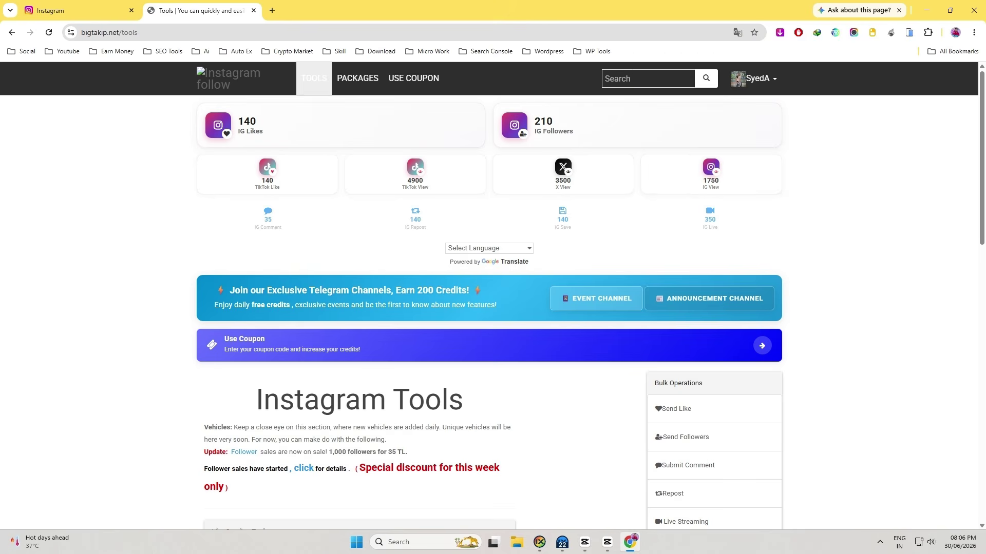
scroll(711, 216, "down", 2)
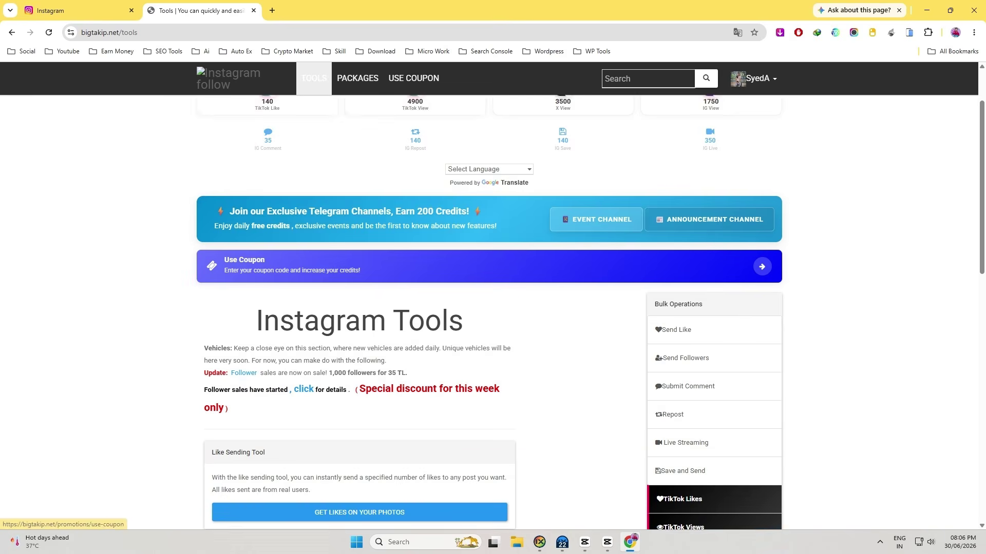
scroll(711, 216, "up", 2)
scroll(711, 216, "down", 2)
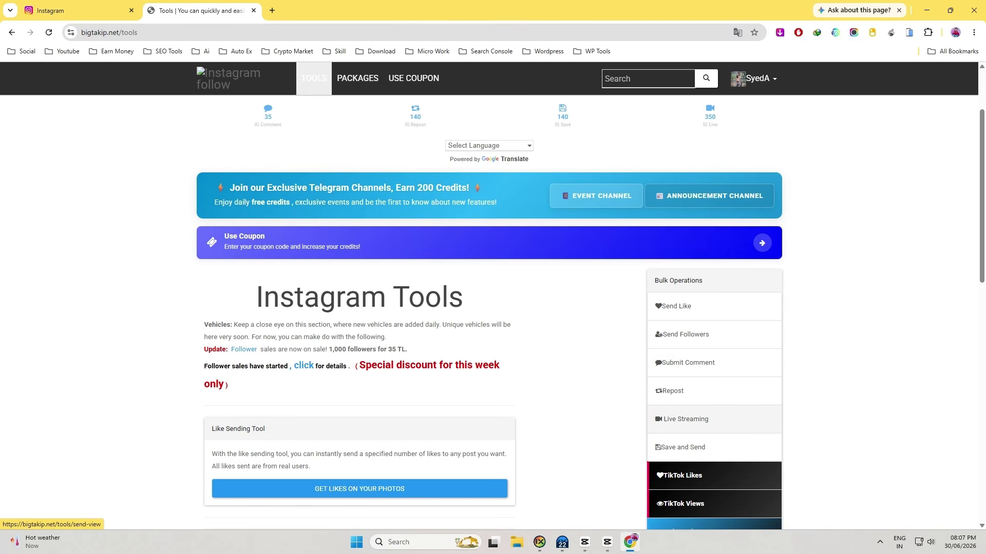
scroll(713, 447, "up", 2)
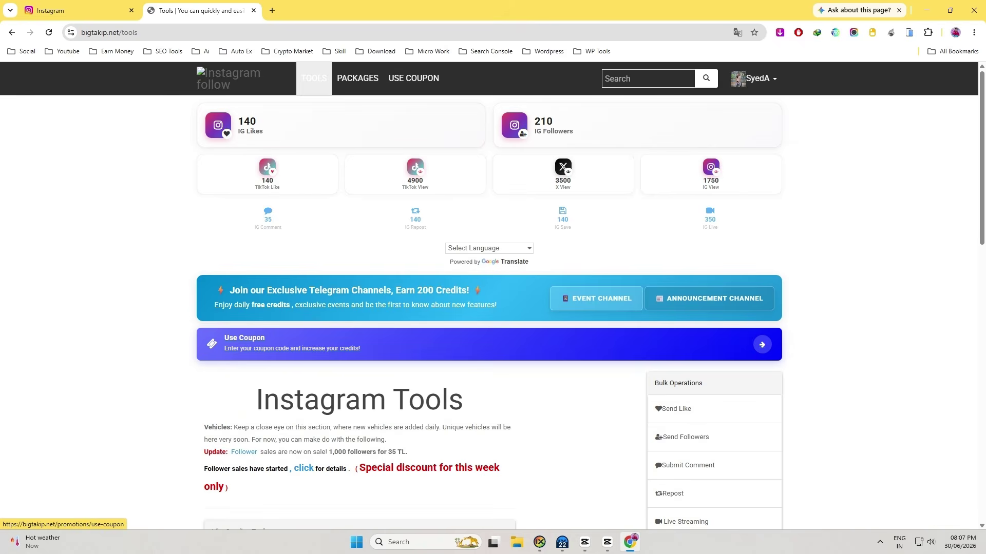
Copy the Instagram profile's web address and return to the Bigtakip tools page
key("ctrl+Tab")
key("ctrl+Tab")
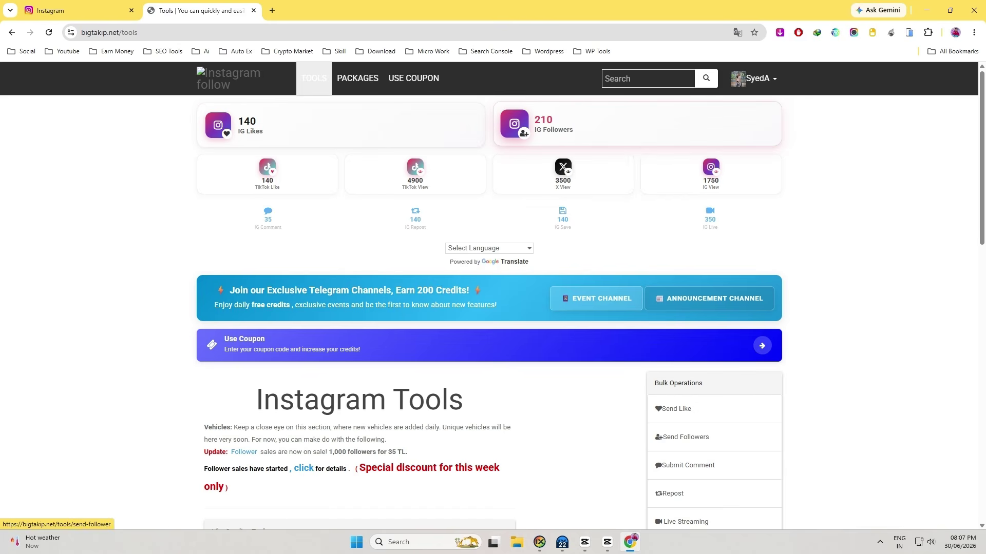
key("ctrl+Tab")
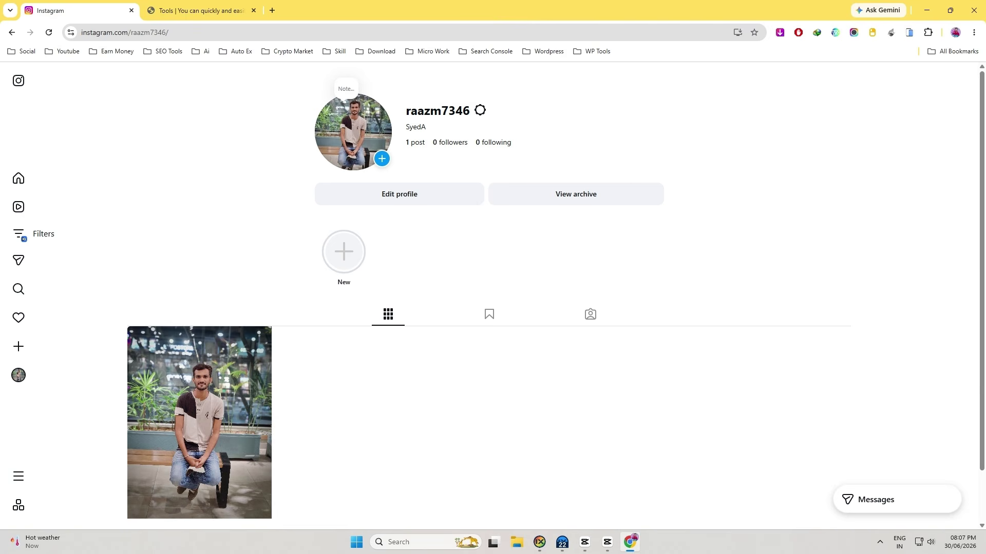
key("ctrl+l")
key("ctrl+c")
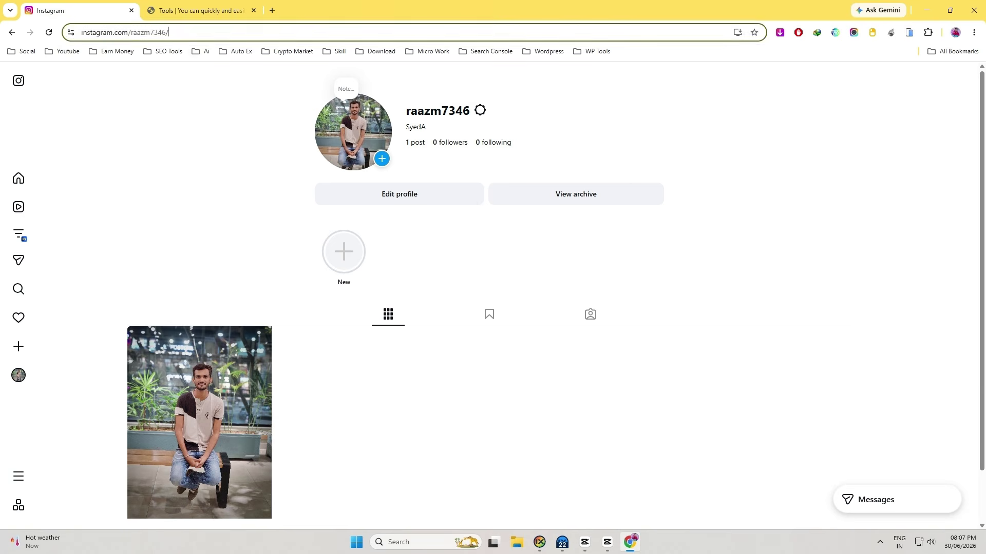
key("ctrl+Tab")
In IG Followers, enter the Instagram username (URL trimmed) and look up the user
left_click(682, 437)
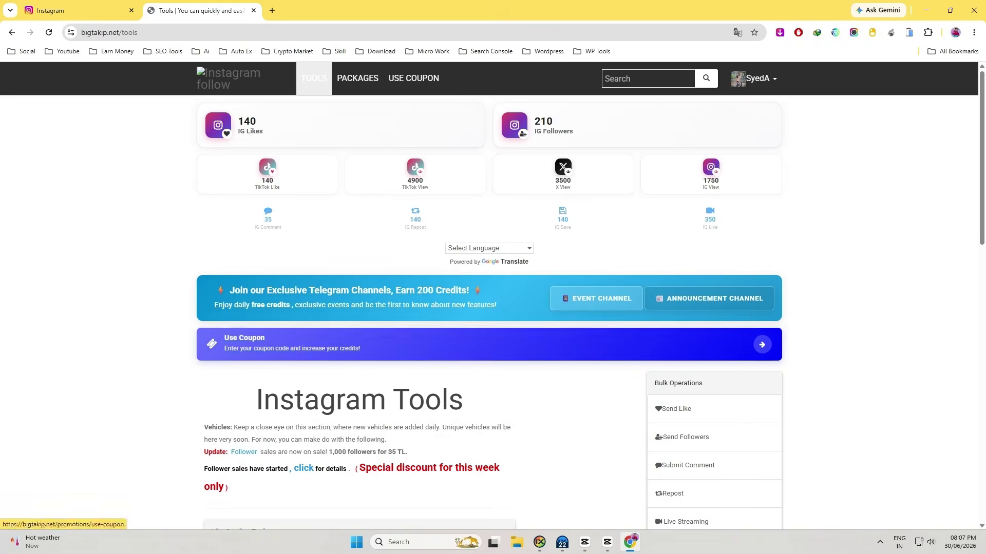
scroll(681, 437, "down", 2)
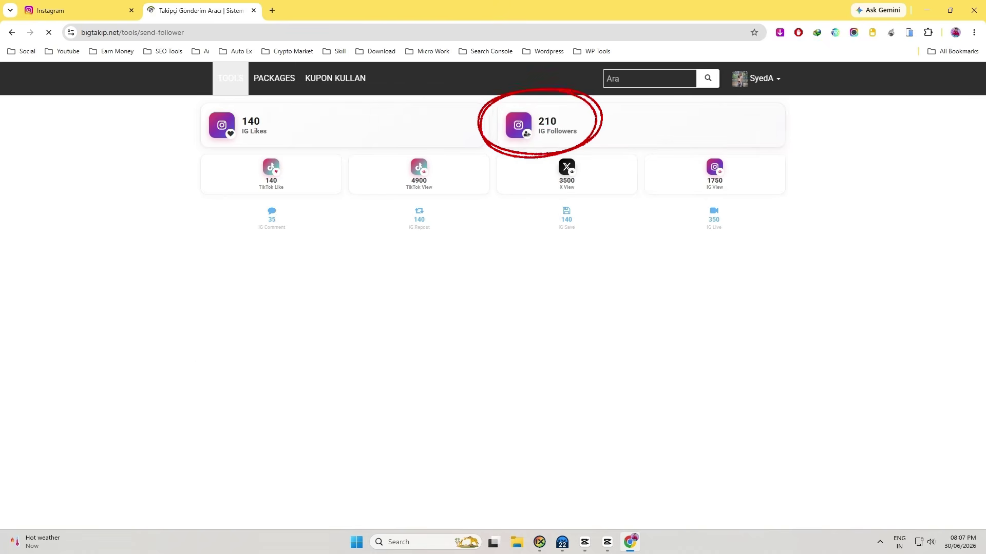
left_click(414, 349)
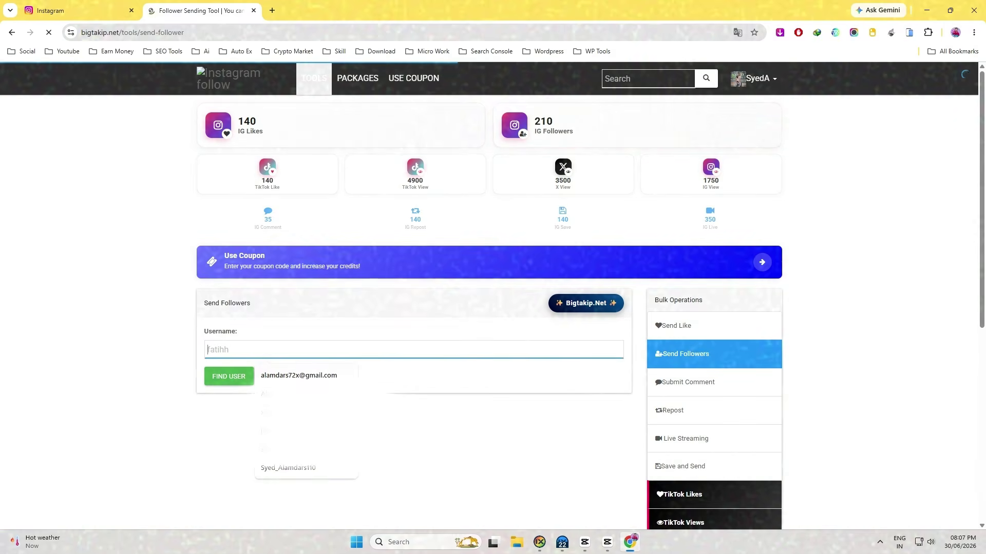
key("ctrl+v")
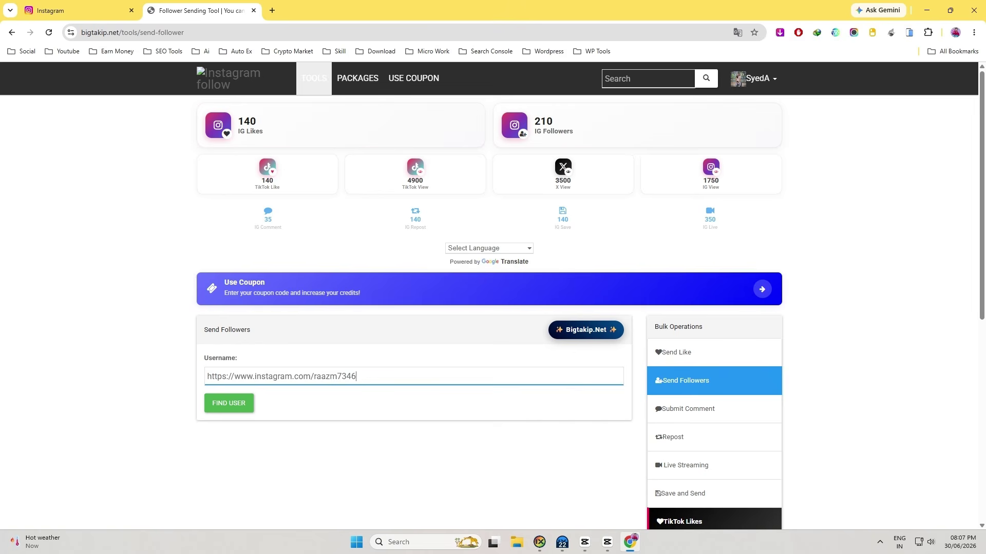
left_click_drag(314, 376, 207, 376)
key("BackSpace")
key("ctrl+shift+Tab")
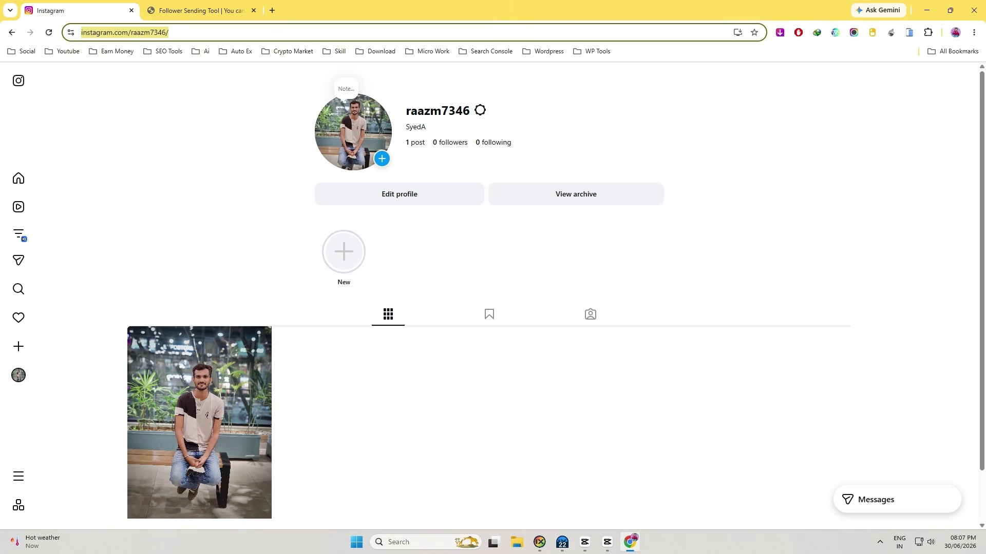
left_click_drag(405, 111, 200, 10)
left_click(228, 403)
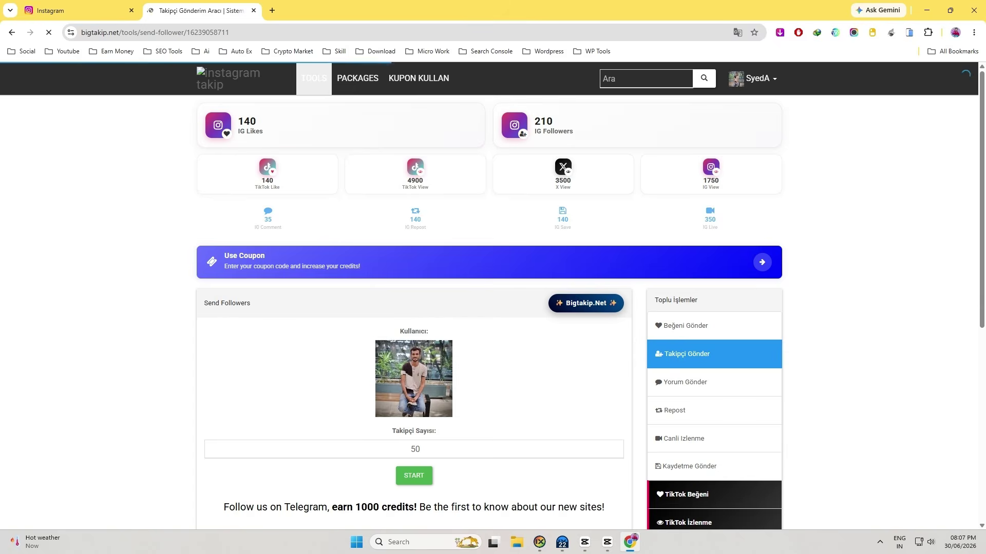
Start sending 50 followers, then reload the Instagram profile to see 13 followers
scroll(492, 277, "down", 2)
left_click(414, 400)
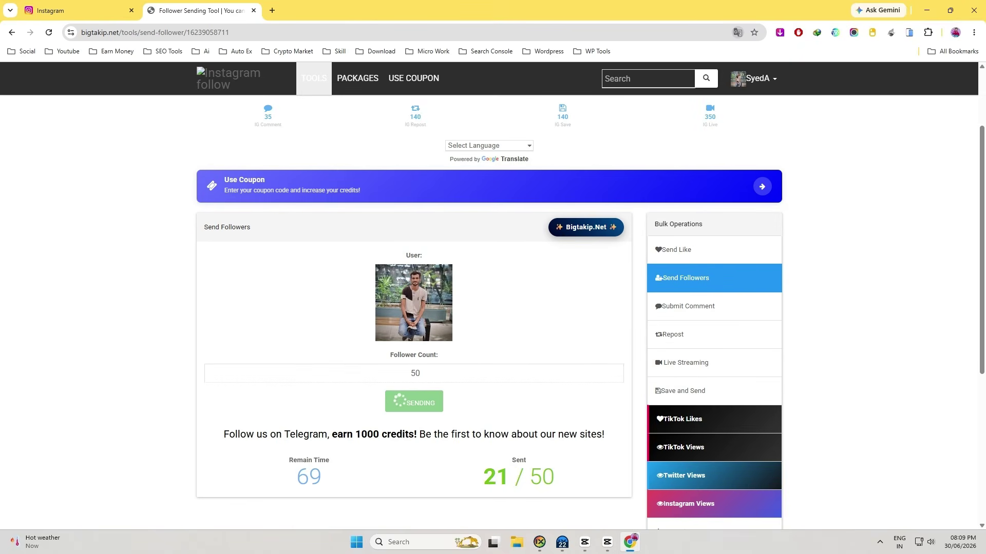
key("ctrl+1")
key("F5")
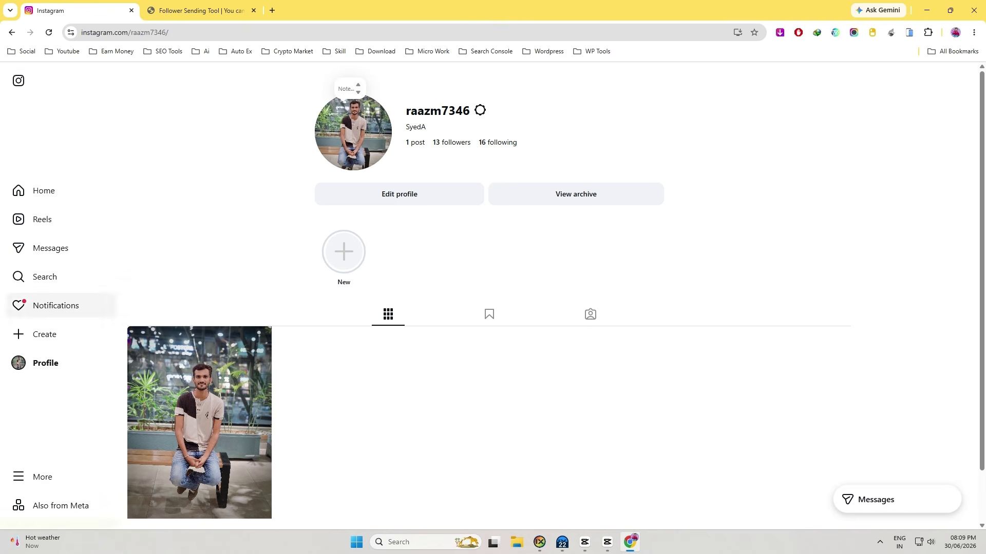
Check Instagram notifications for new followers, then return to Bigtakip's progress (27 of 50 delivered)
left_click(52, 306)
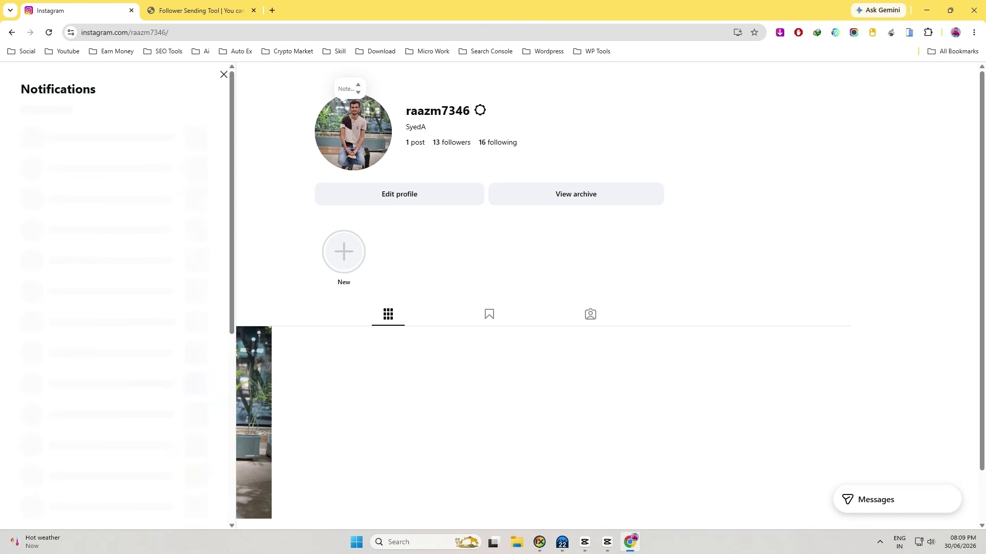
scroll(102, 421, "down", 1)
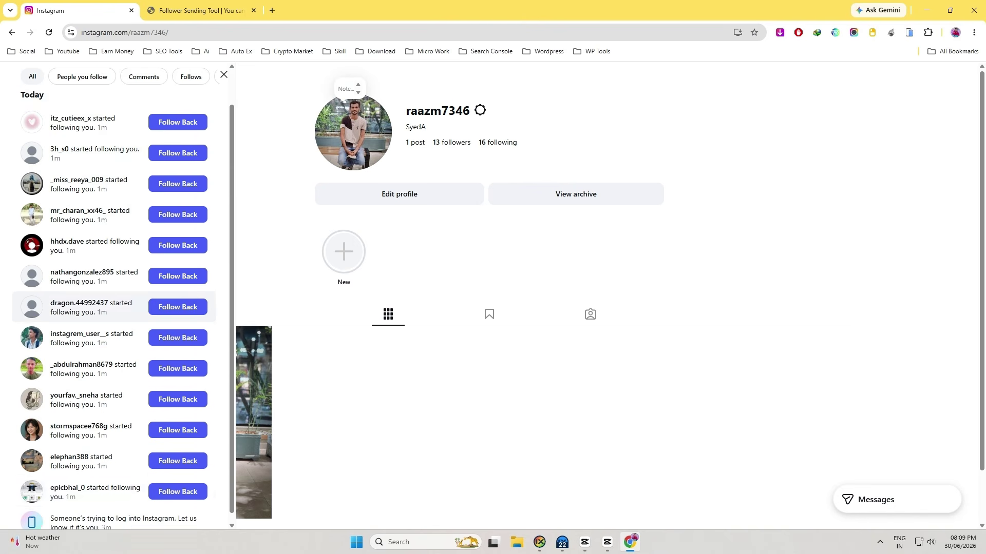
scroll(103, 452, "up", 1)
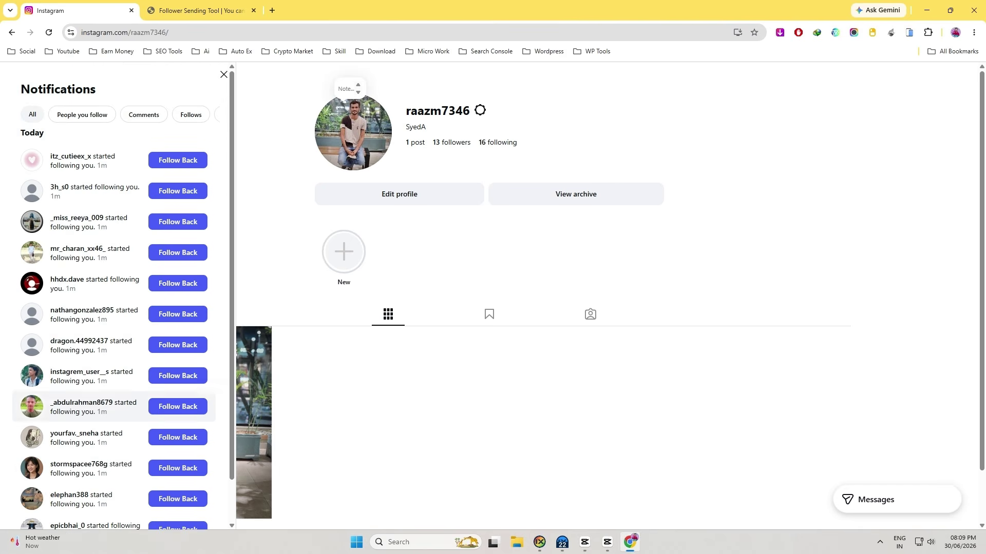
left_click(223, 74)
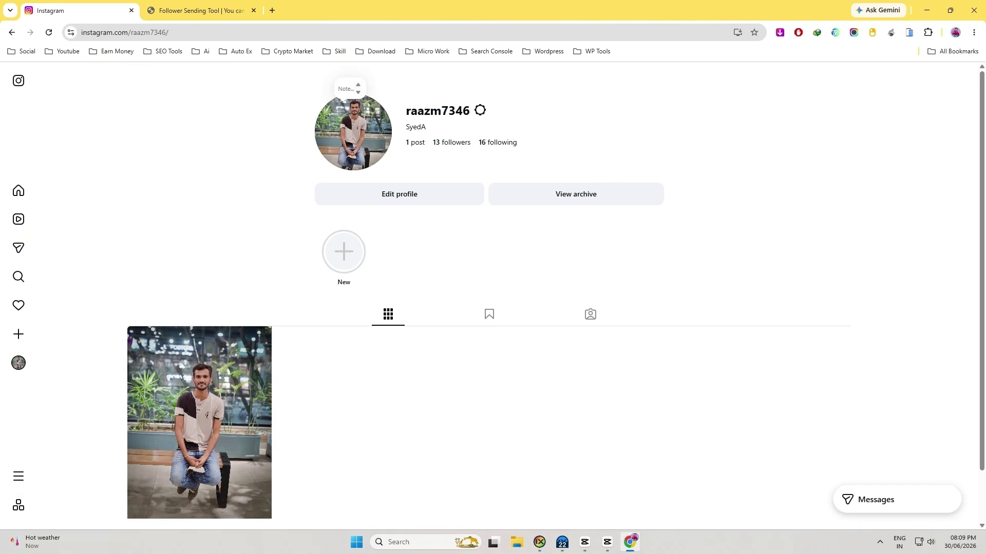
left_click(201, 10)
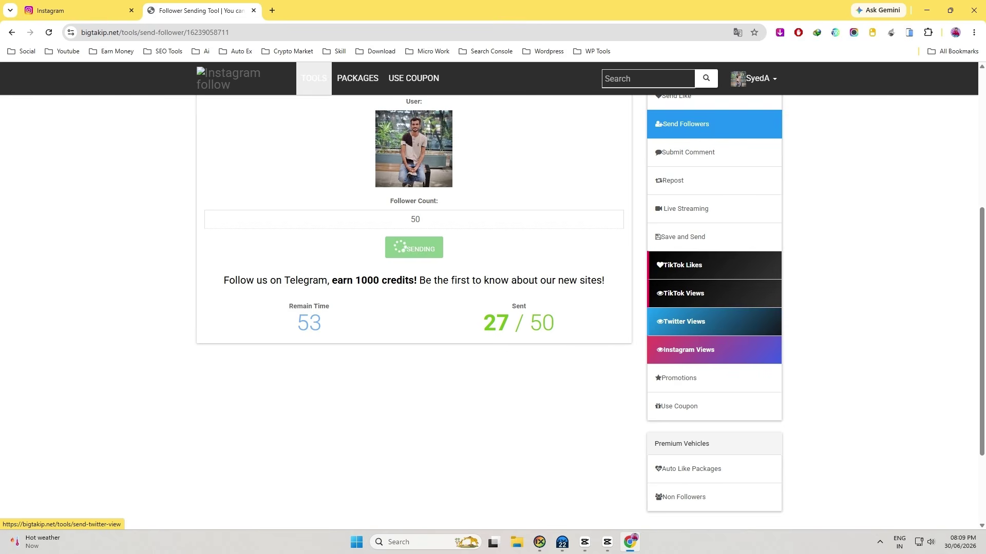
Browse Bigtakip's Instagram follower and like packages, highlighting the 1,000-follower price
scroll(688, 349, "up", 5)
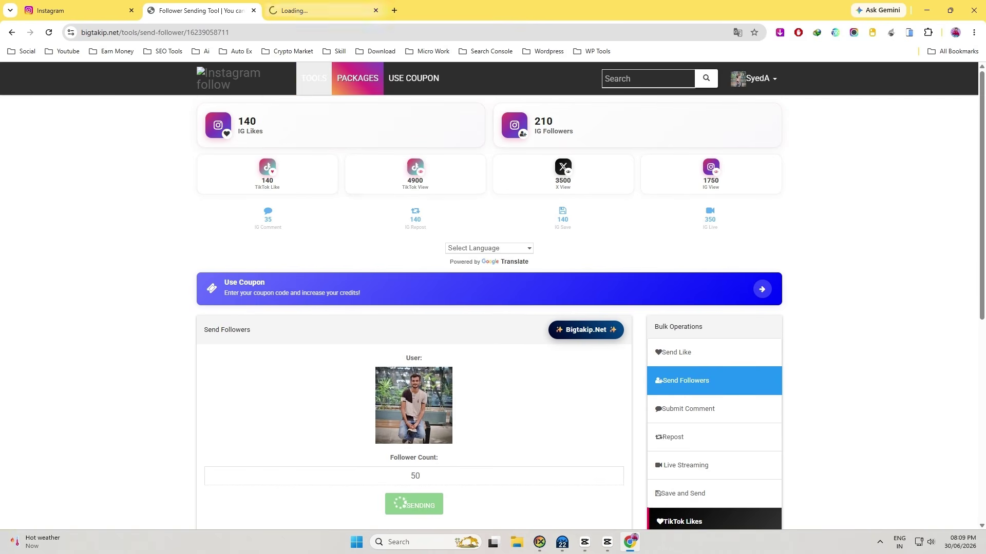
left_click(319, 10)
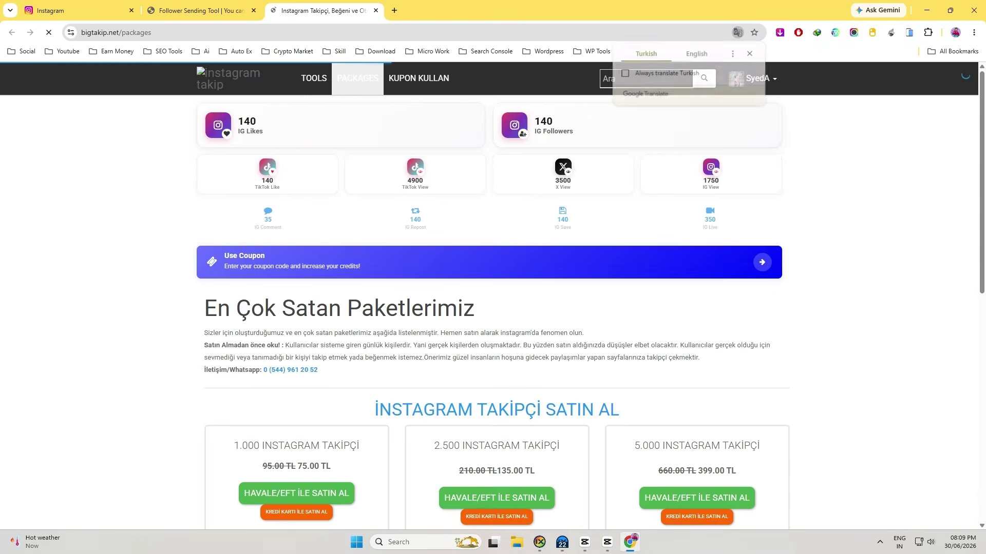
scroll(492, 308, "down", 5)
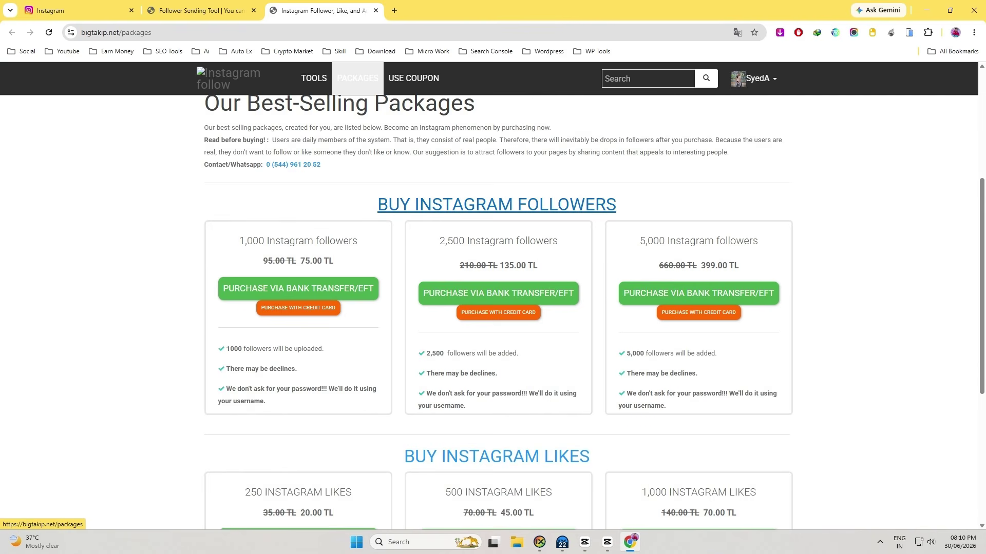
scroll(493, 308, "down", 2)
scroll(493, 308, "up", 1)
triple_click(298, 210)
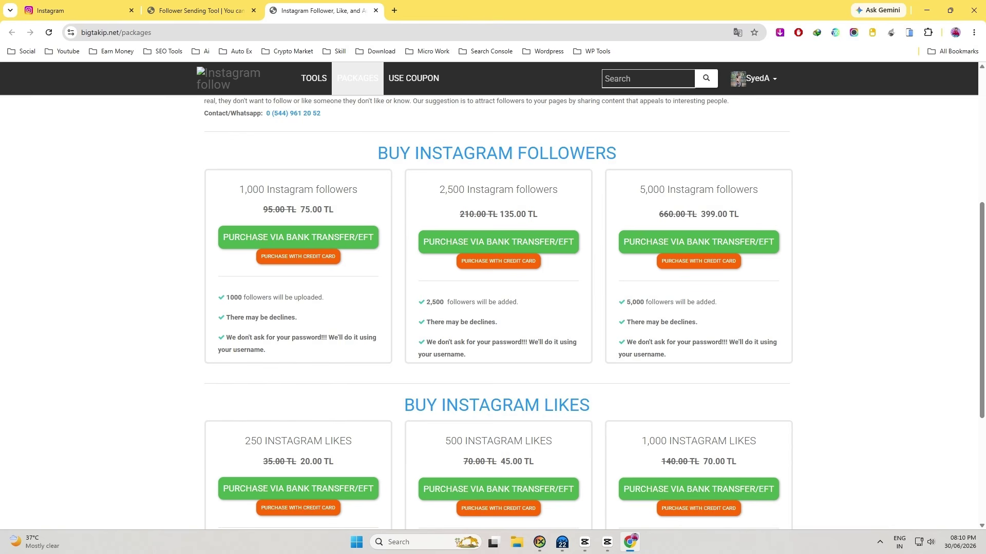
scroll(493, 308, "down", 3)
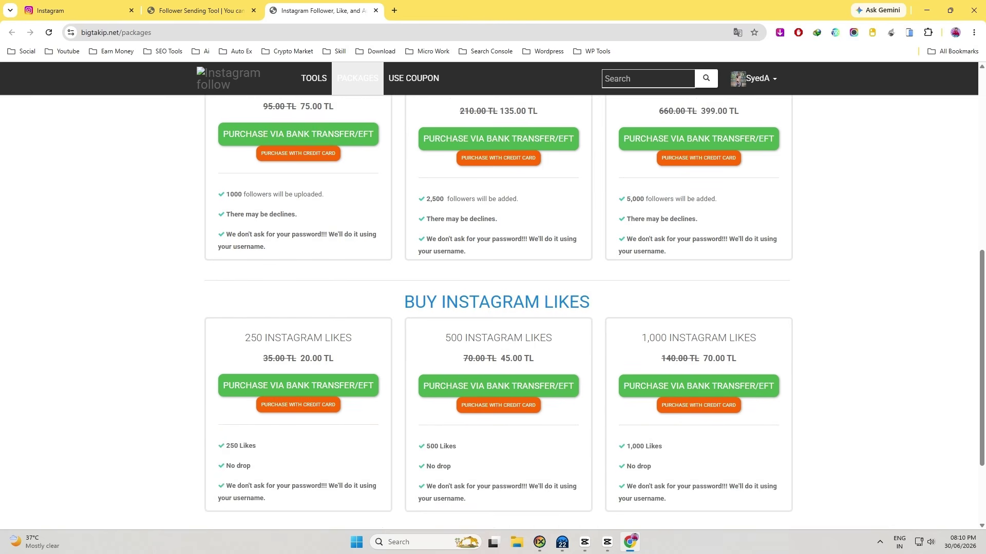
scroll(493, 308, "up", 3)
scroll(493, 309, "up", 5)
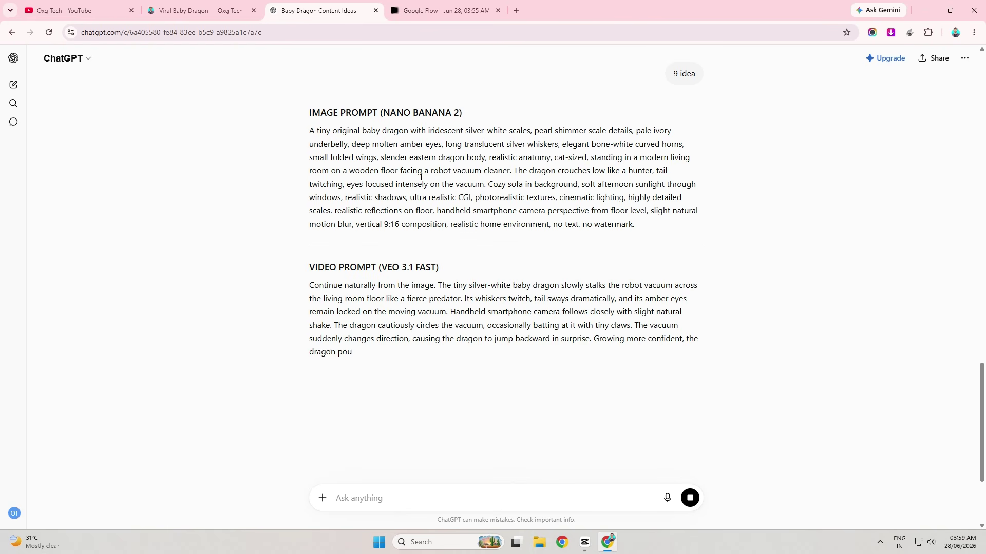
Dismiss the memory banner and copy the baby dragon IMAGE PROMPT text from ChatGPT
left_click_drag(308, 132, 735, 238)
left_click(757, 240)
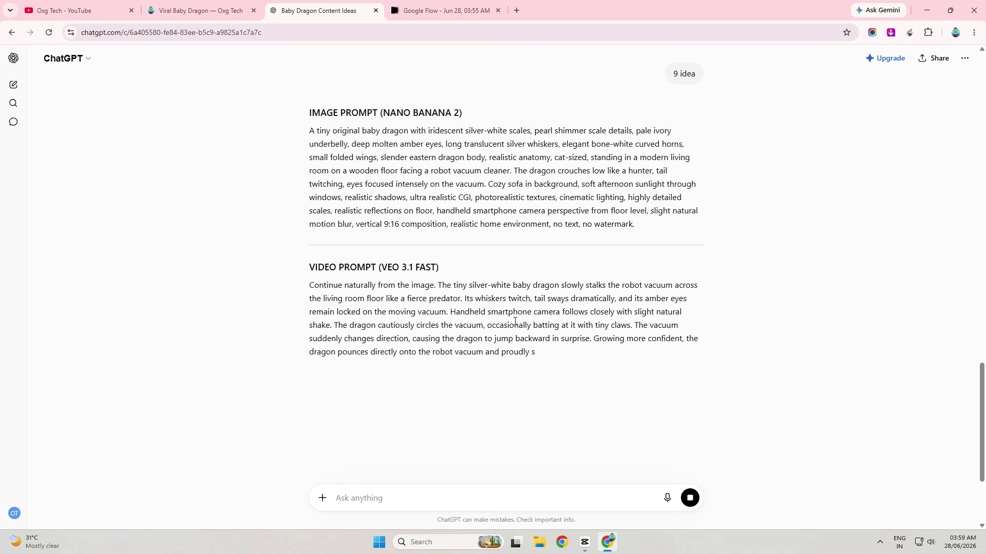
left_click_drag(309, 181, 436, 311)
left_click(574, 281)
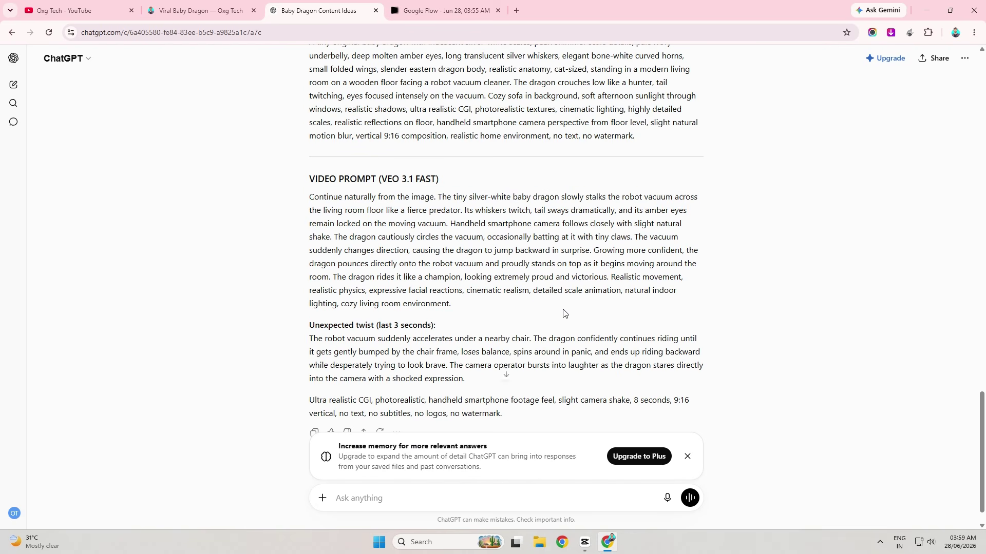
left_click(687, 457)
left_click_drag(636, 199, 308, 104)
right_click(392, 136)
left_click(408, 145)
left_click(426, 8)
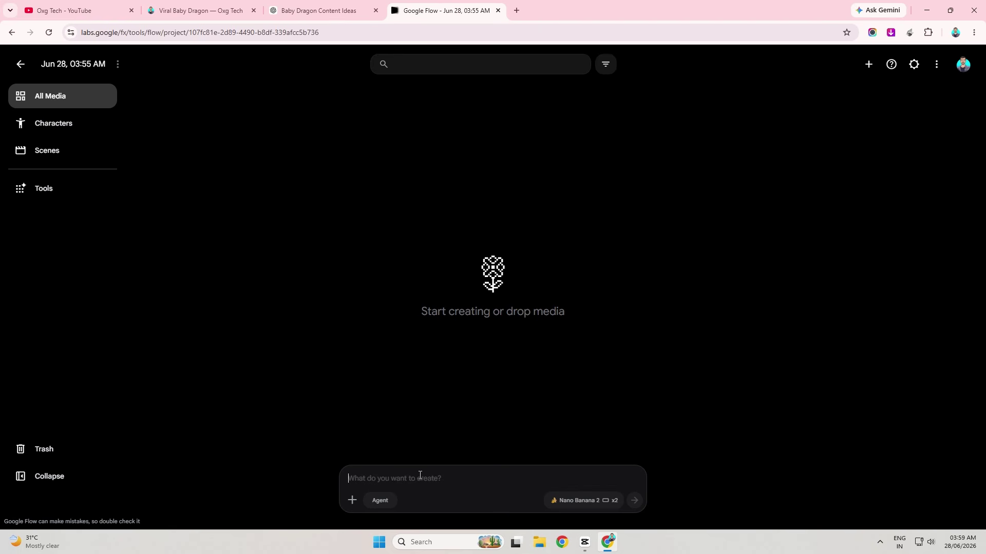
Paste the baby dragon image prompt and set Nano Banana 2 output to 9:16
key("ctrl+v")
left_click(585, 501)
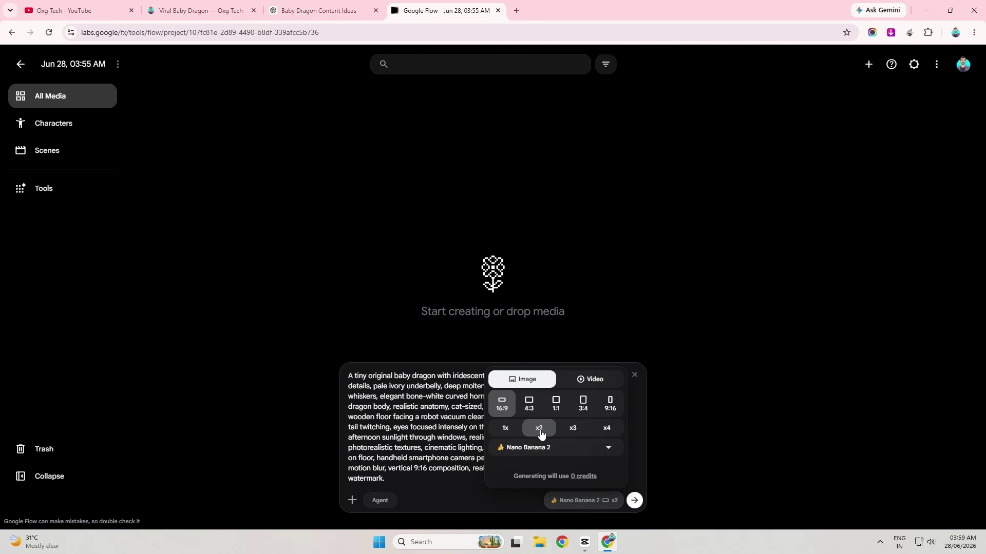
left_click(610, 405)
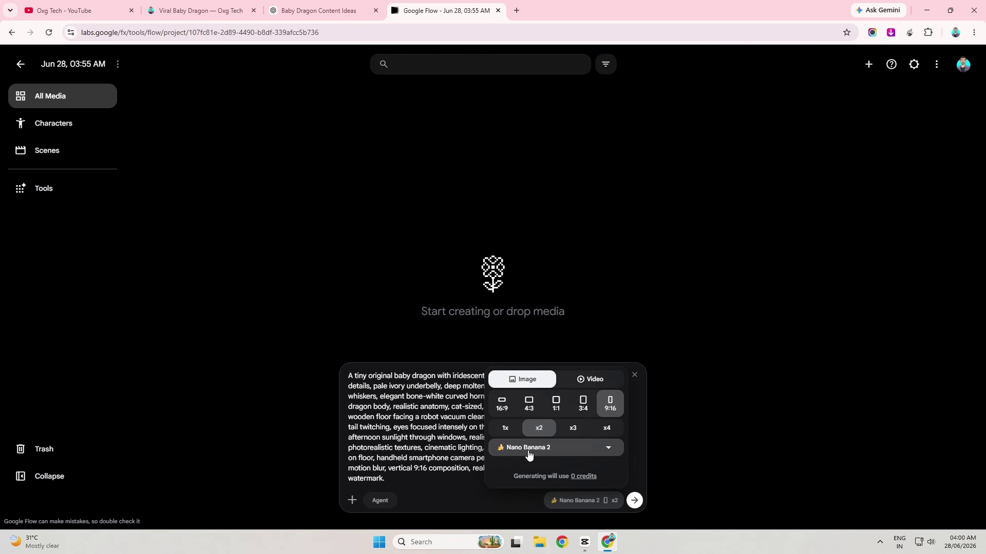
Generate two 9:16 baby dragon images and check remaining Flow credits while they render
left_click(635, 500)
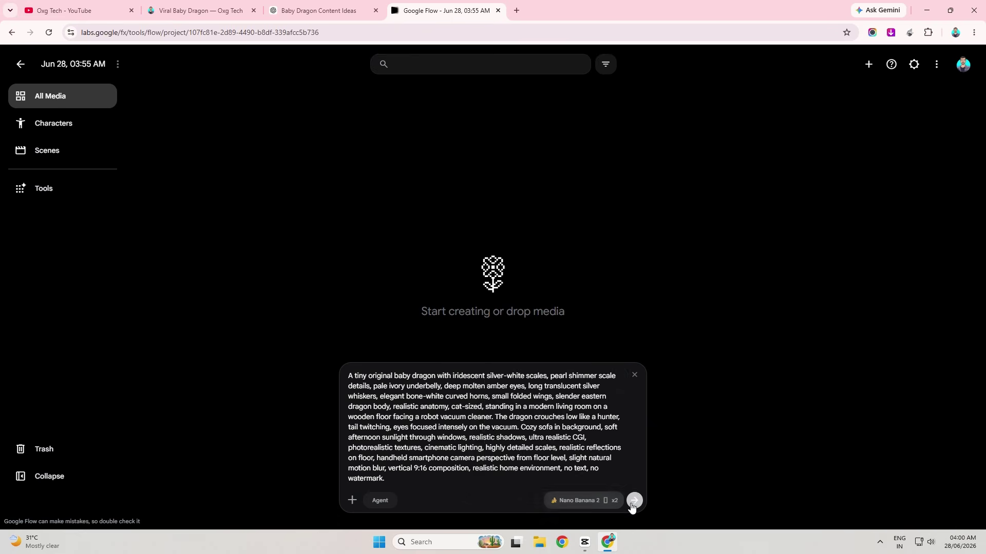
left_click(635, 501)
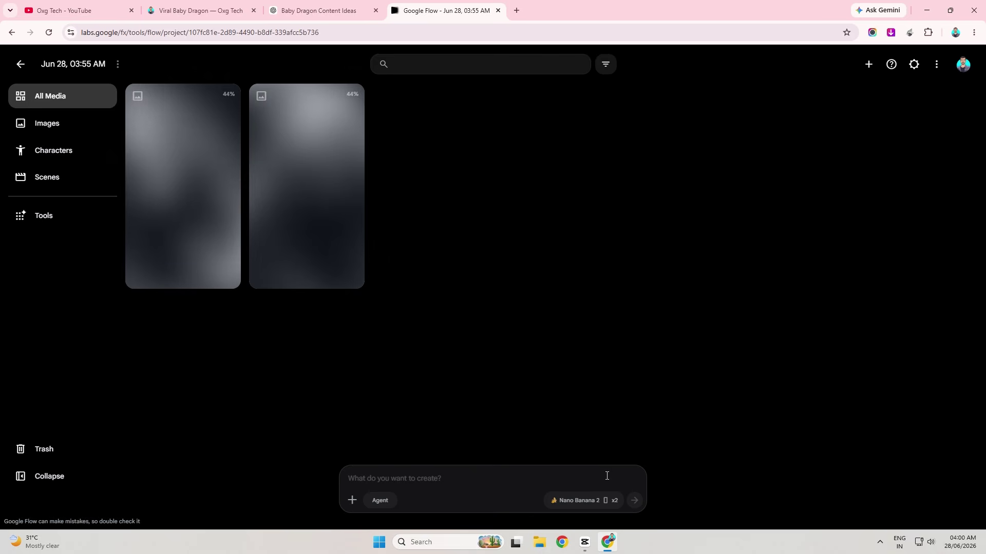
left_click(963, 64)
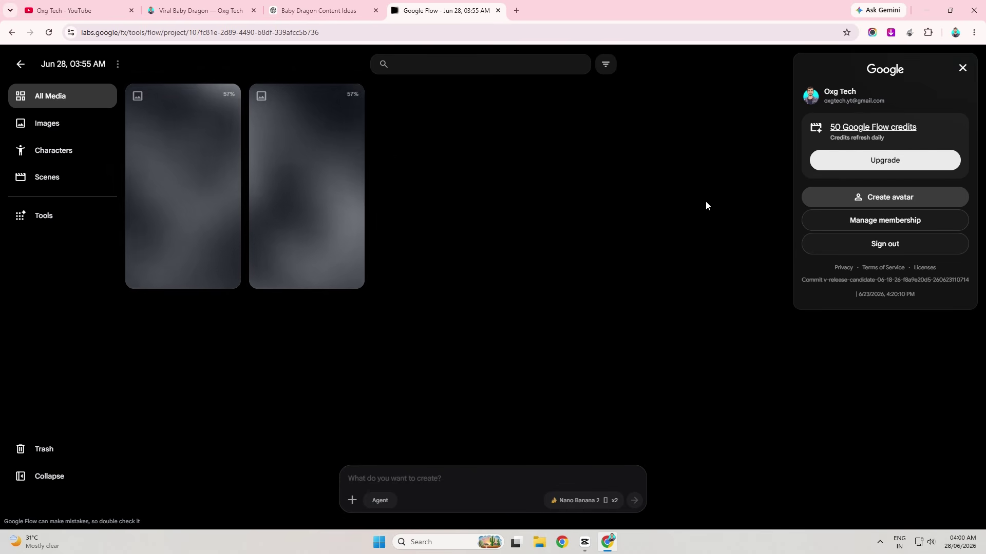
left_click(529, 328)
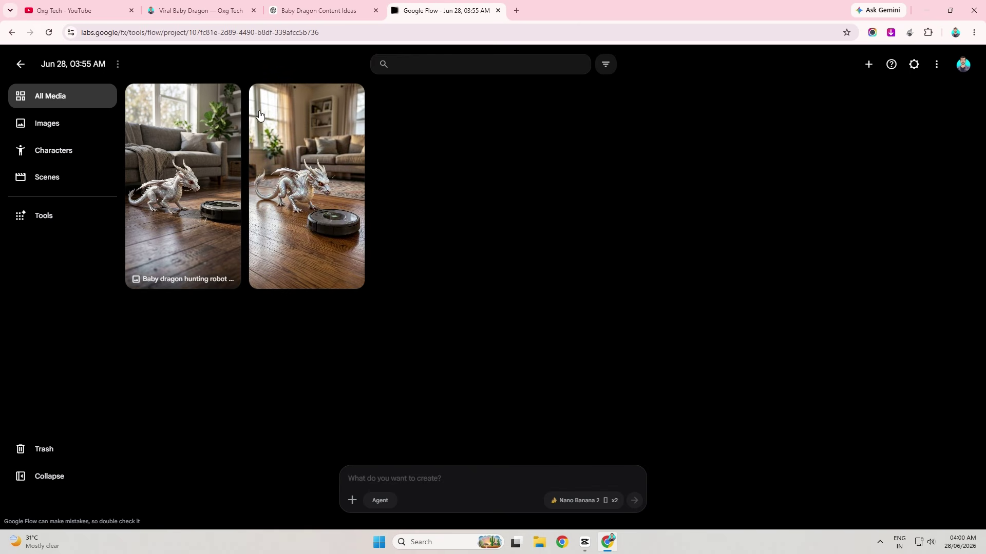
Trash the first dragon image and select the full video prompt in ChatGPT
left_click(226, 98)
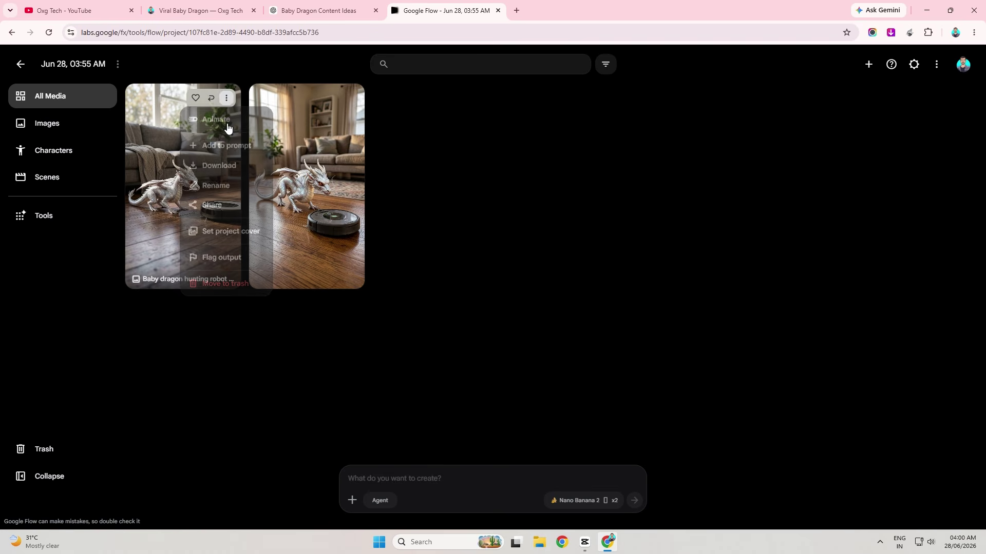
left_click(221, 283)
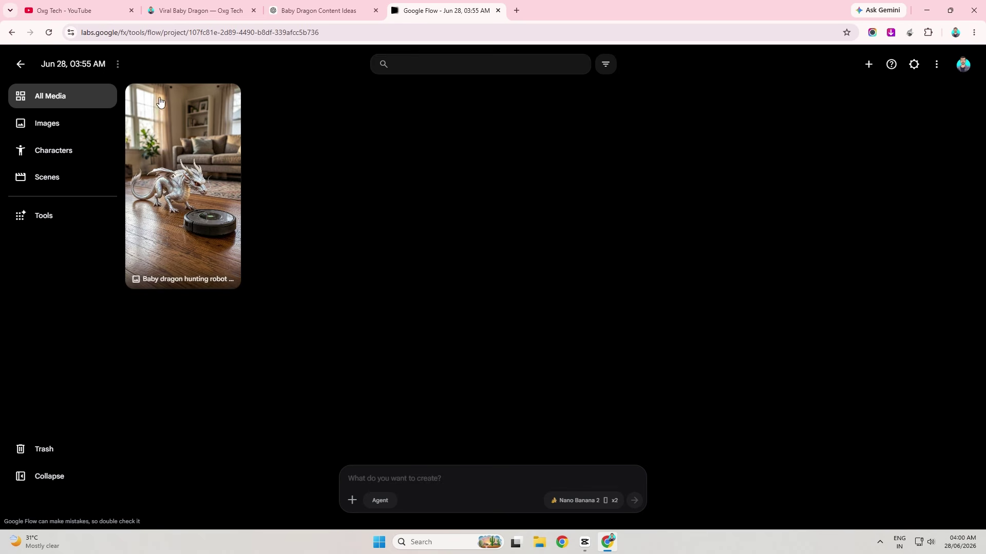
left_click(309, 4)
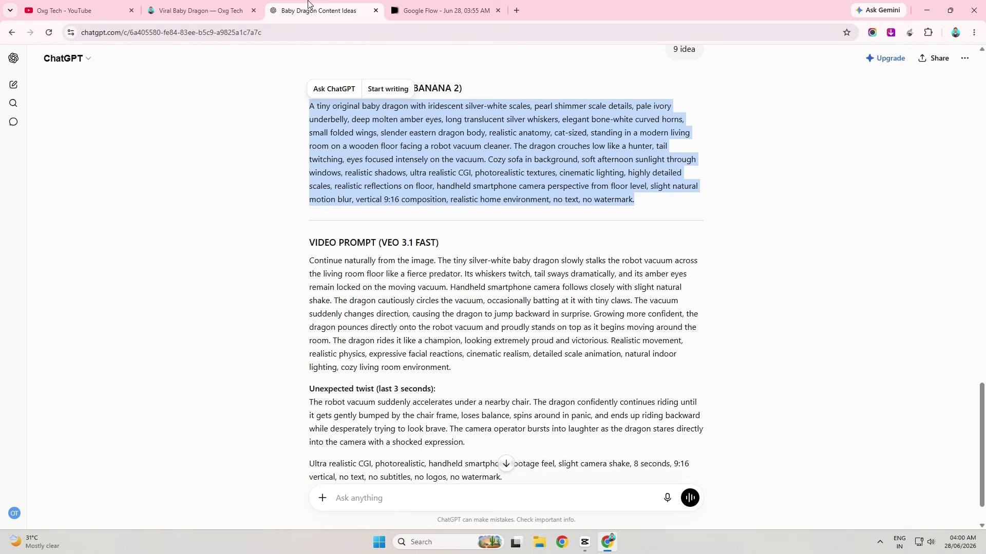
scroll(586, 276, "down", 2)
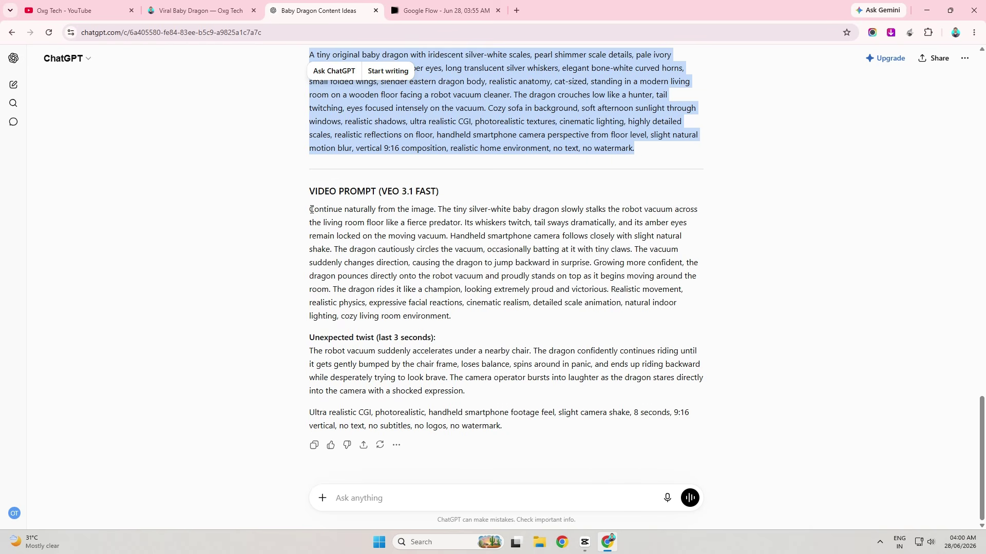
left_click_drag(311, 210, 542, 437)
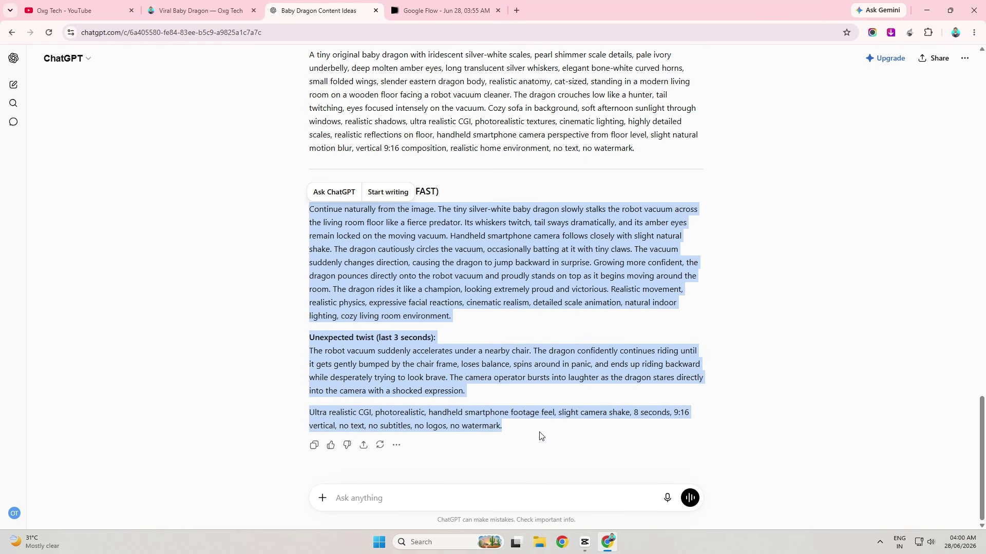
left_click(445, 10)
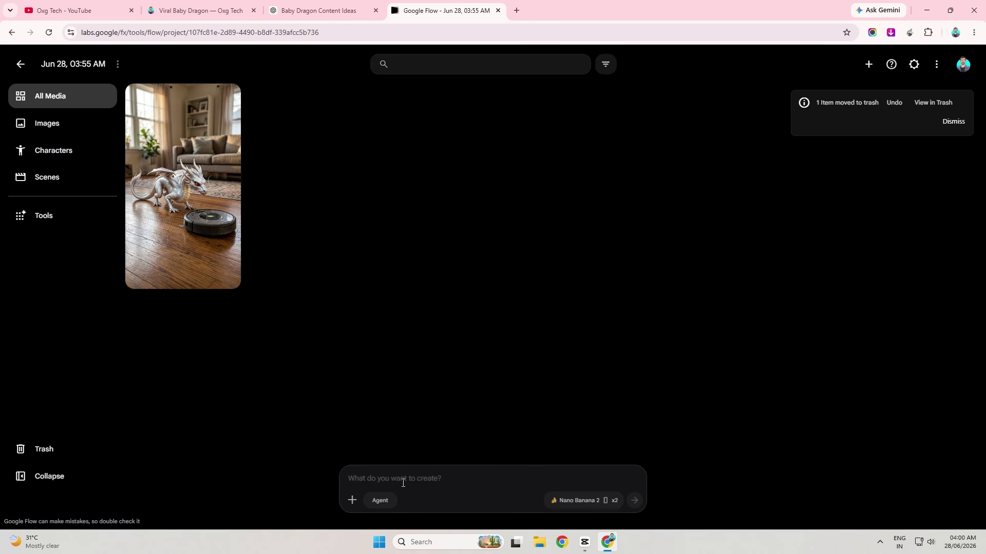
Paste the video prompt and set Video Frames mode with the dragon image as Start frame
left_click(459, 483)
key("ctrl+v")
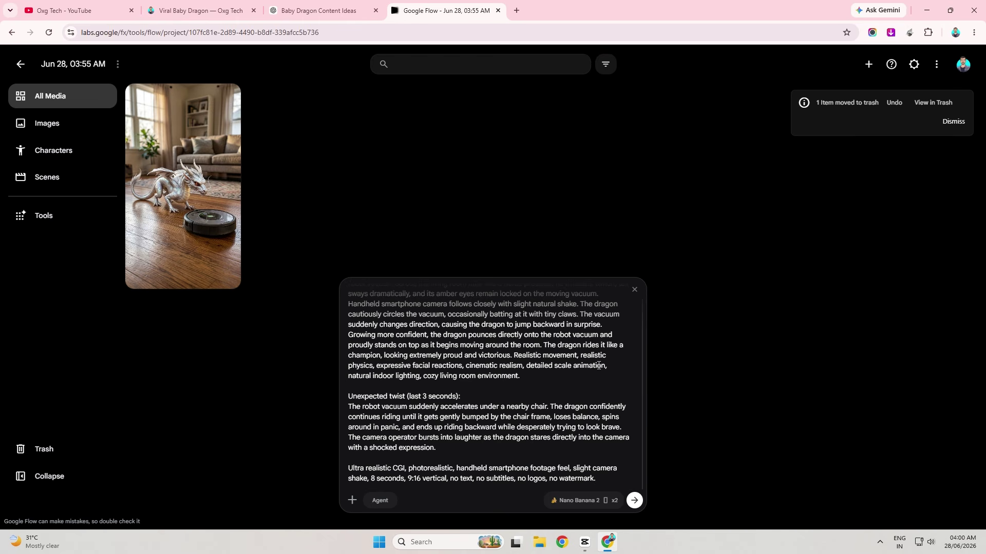
left_click(580, 500)
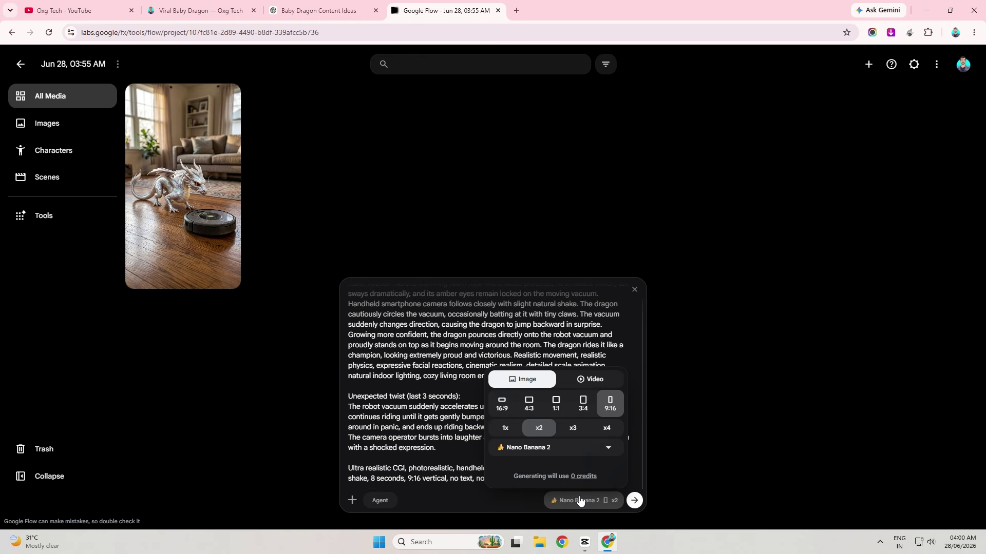
left_click(595, 383)
left_click(523, 402)
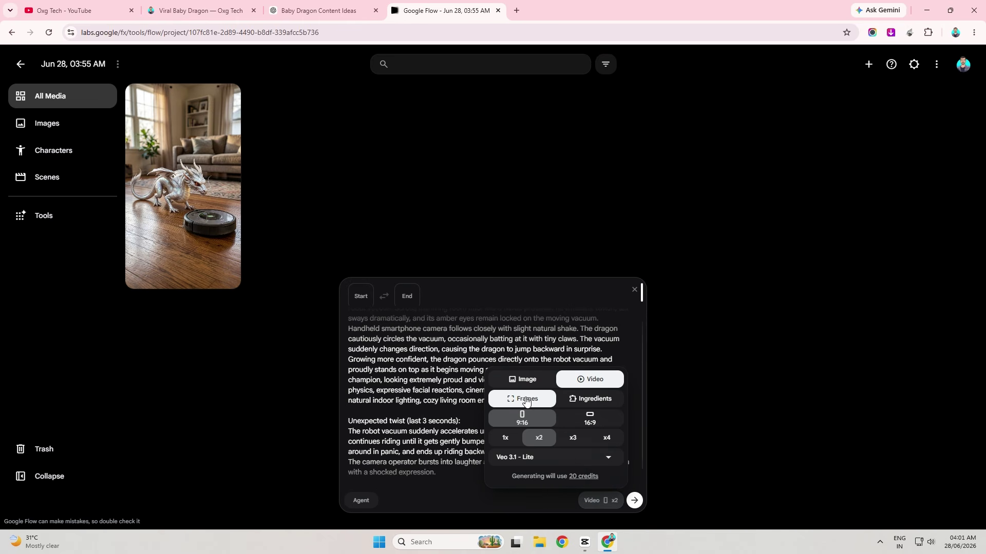
left_click(360, 296)
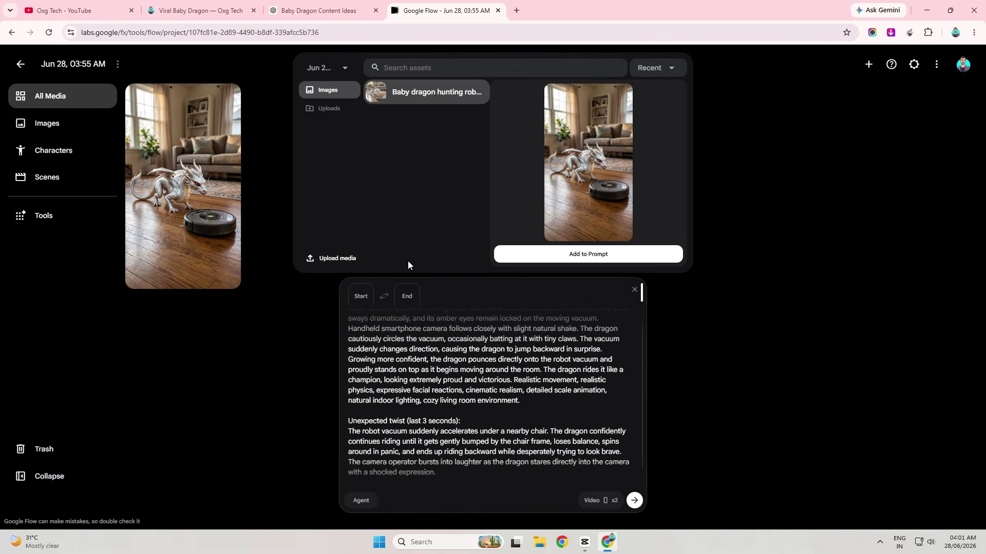
left_click(598, 251)
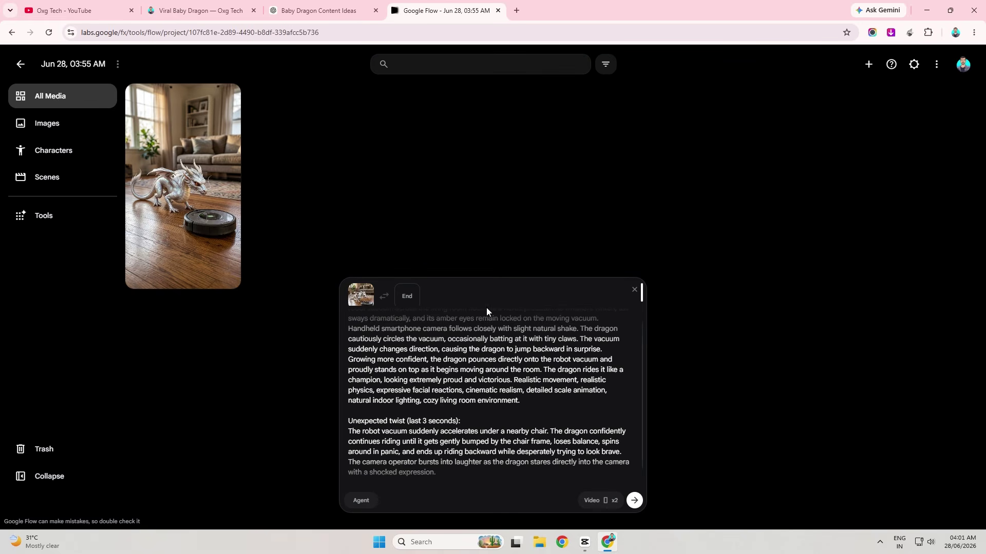
Set output to 1x with the Omni Flash model and generate the video
left_click(584, 502)
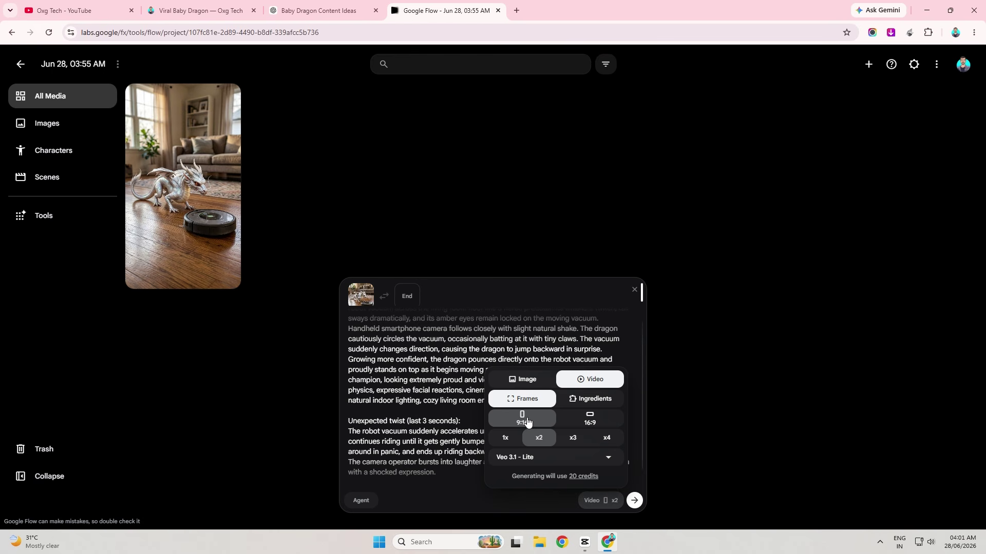
left_click(506, 439)
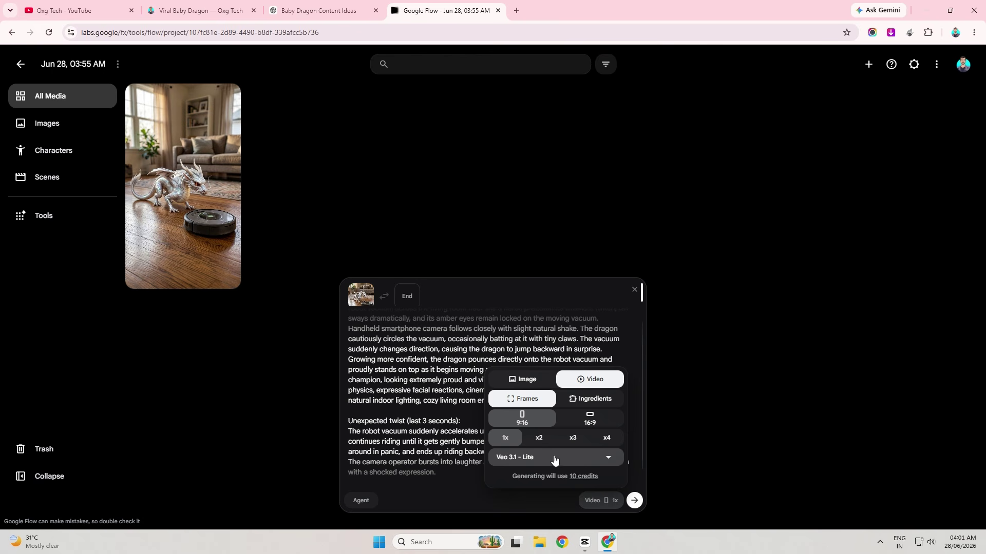
left_click(576, 460)
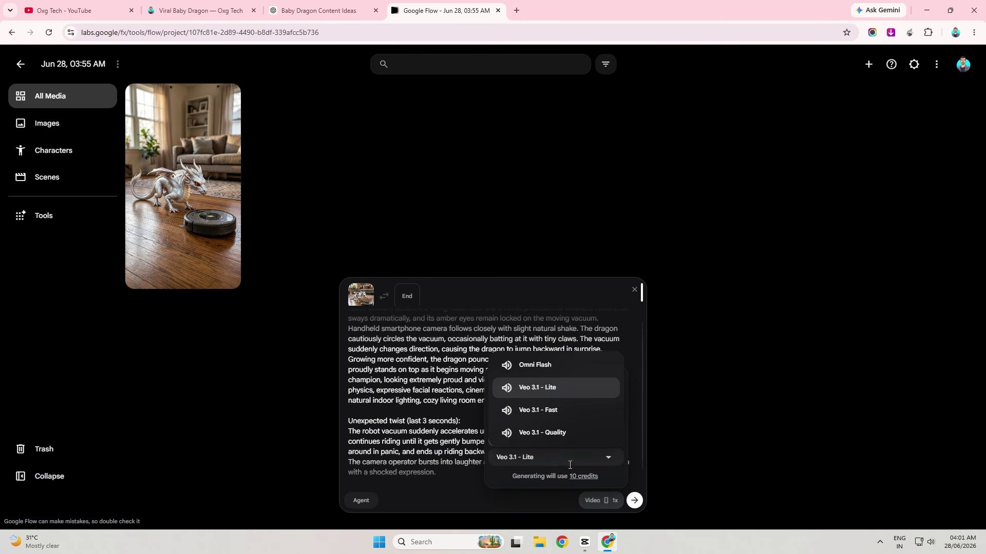
left_click(526, 366)
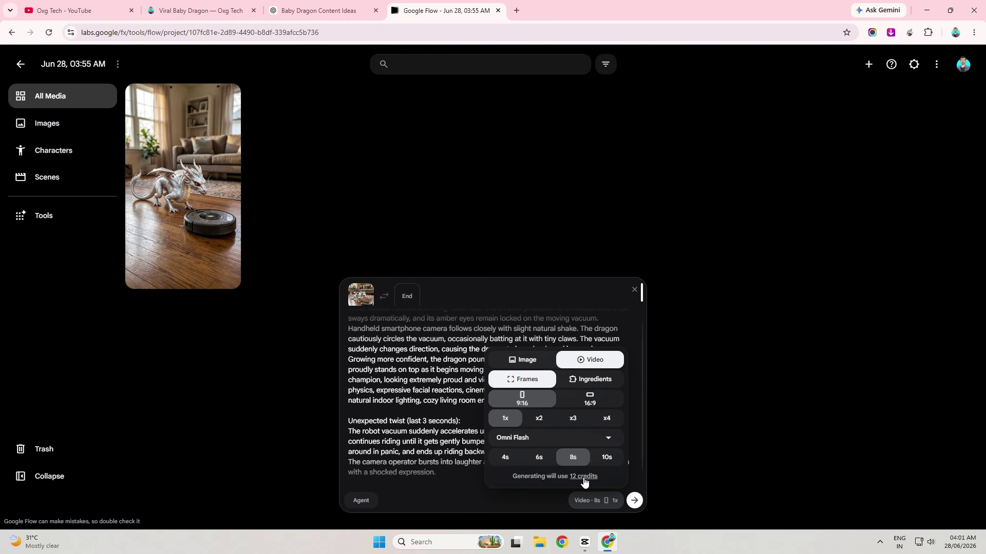
left_click(634, 501)
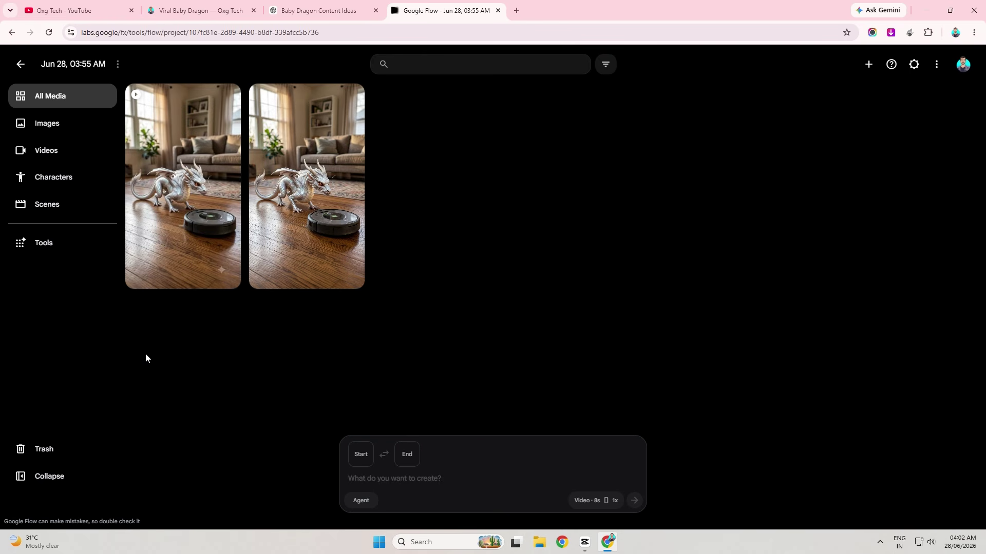
Play the 8-second robot-vacuum dragon clip, then return to the All Media grid
left_click(174, 220)
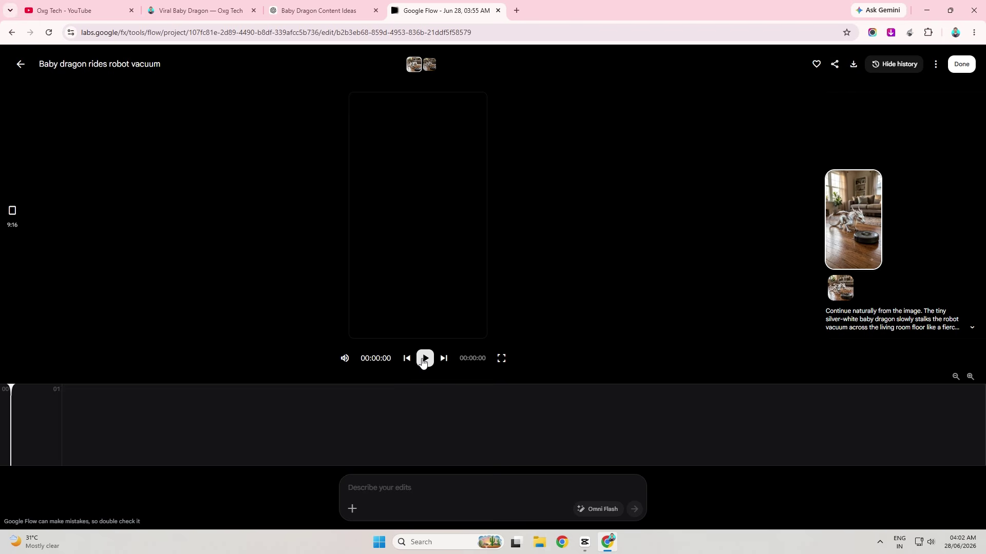
left_click(424, 359)
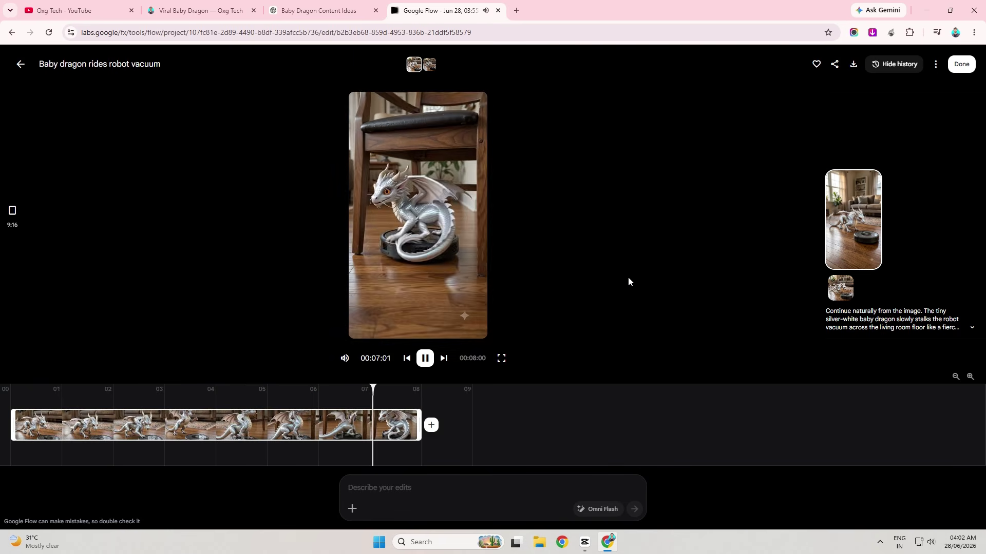
key("Escape")
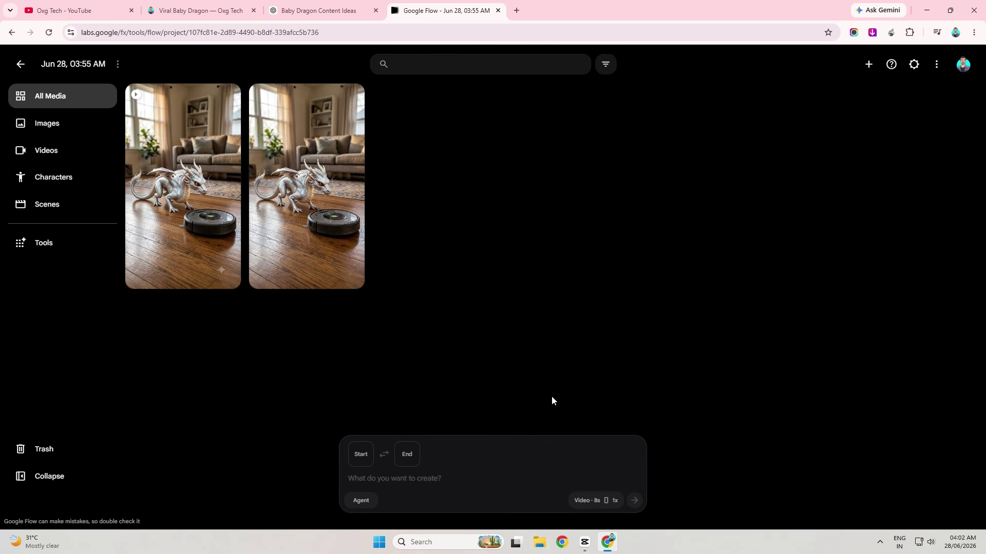
Ask ChatGPT for the second idea's prompts and select the coffee-mug dragon image prompt
key("ctrl+shift+Tab")
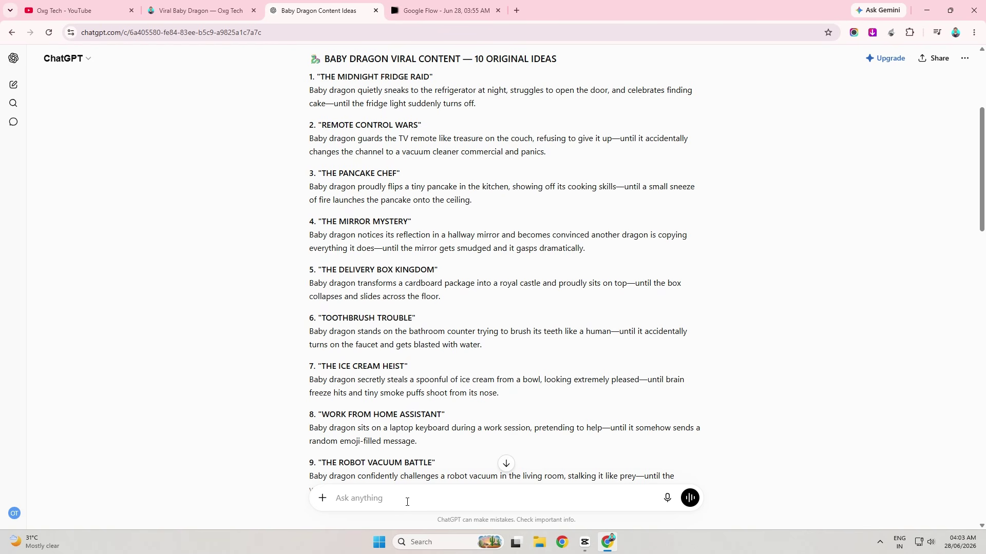
type("2 idea")
key("Return")
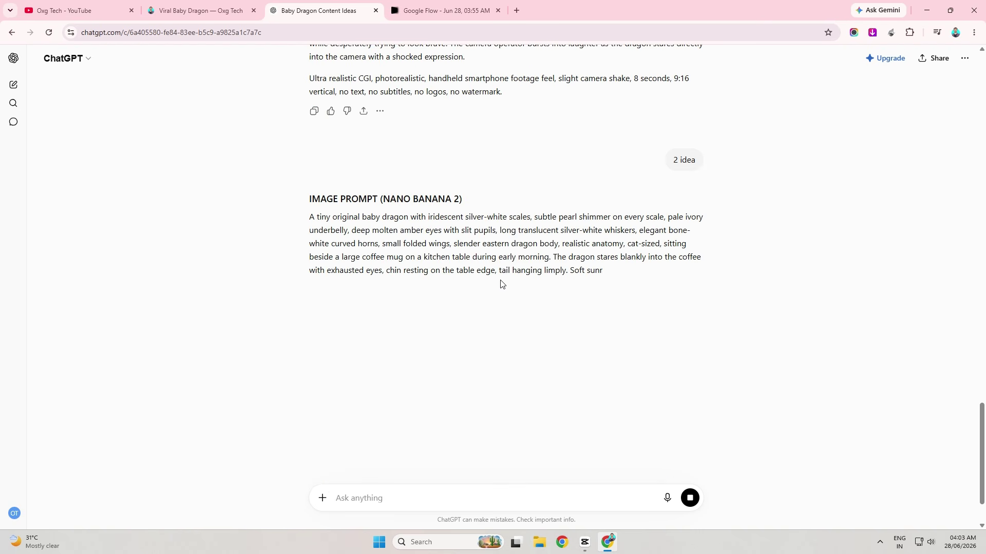
triple_click(501, 281)
key("ctrl+c")
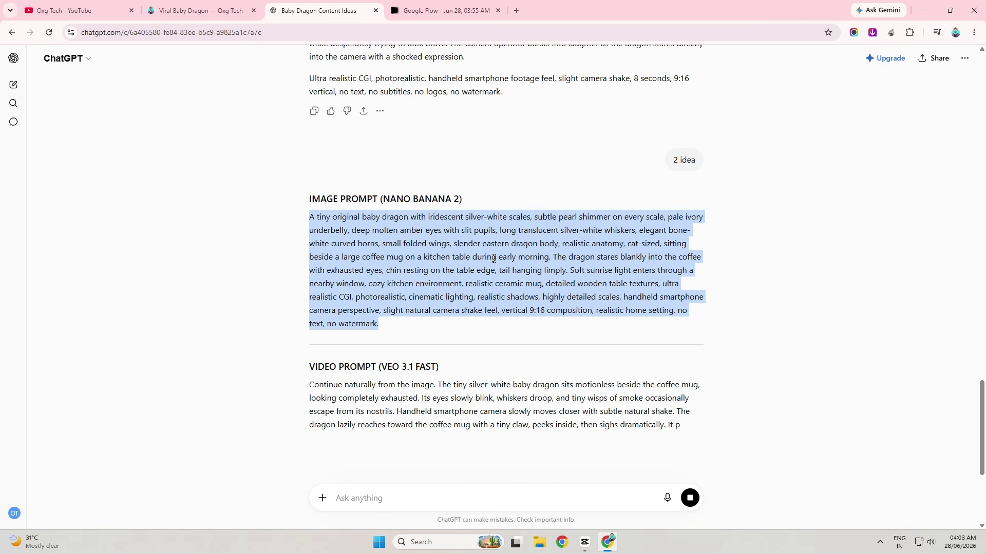
Set Google Flow to generate two images per run with Nano Banana 2
left_click(442, 10)
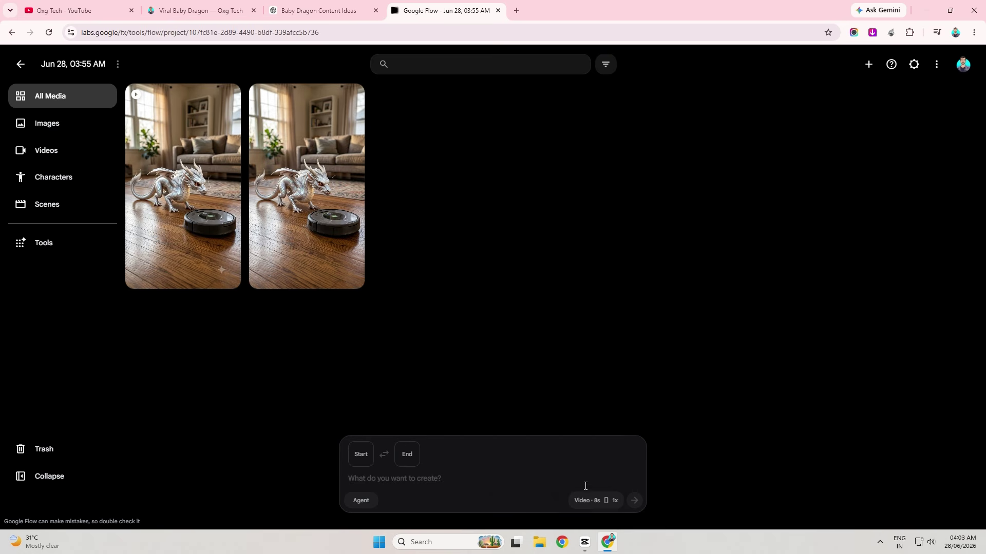
left_click(594, 500)
left_click(526, 361)
left_click(540, 429)
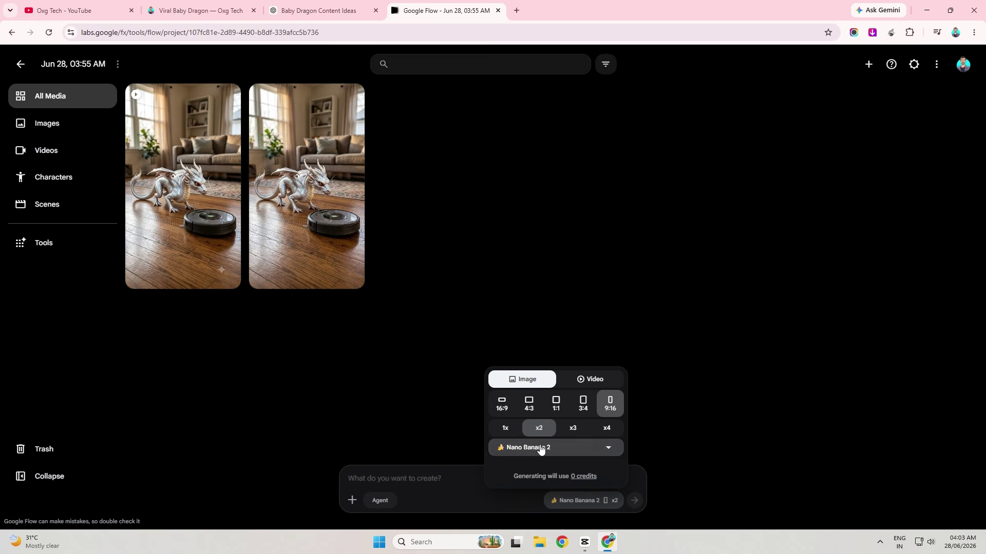
left_click(526, 447)
left_click(529, 488)
Paste the coffee-mug image prompt and generate the two 9:16 dragon images
left_click(410, 476)
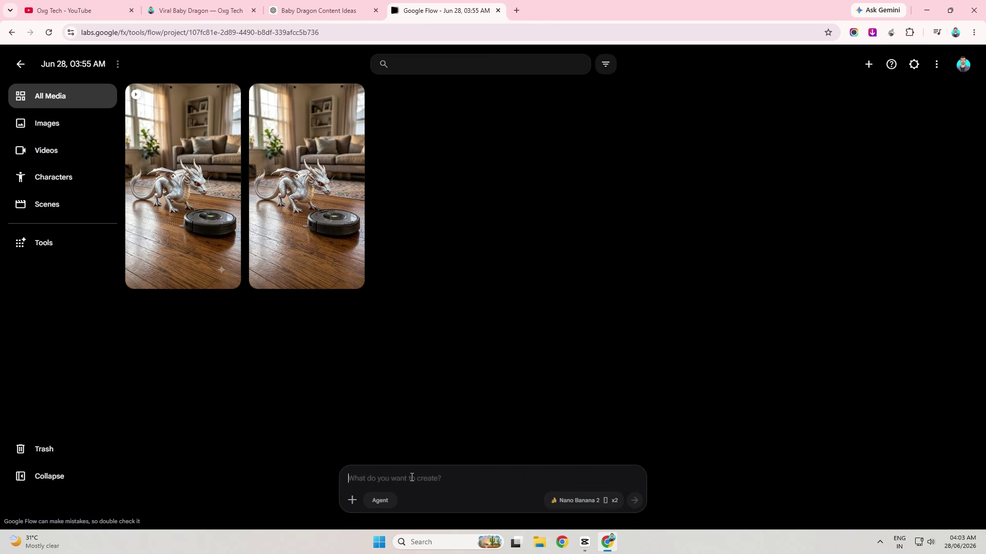
key("ctrl+v")
left_click(628, 503)
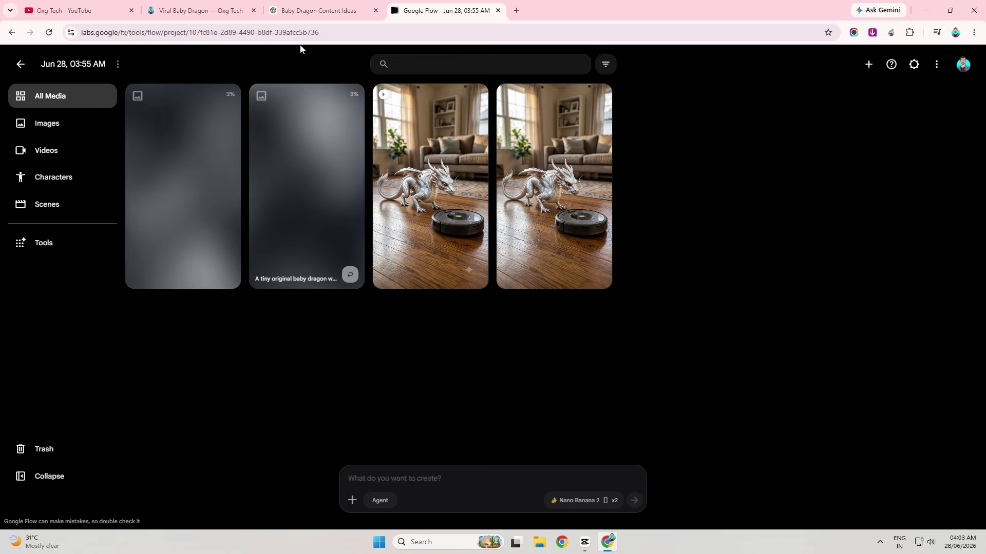
left_click(313, 10)
scroll(371, 201, "down", 4)
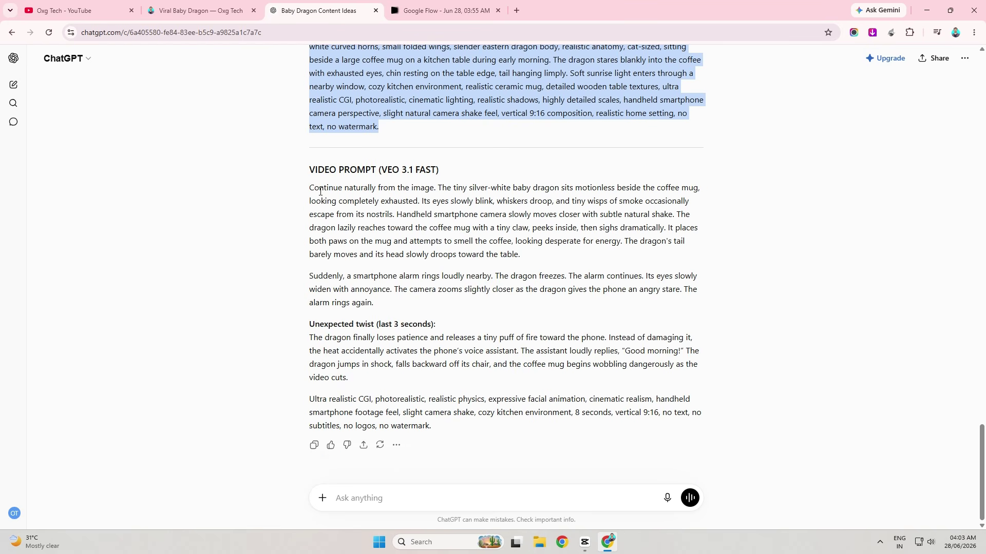
Copy ChatGPT's complete coffee-mug dragon video prompt and go back to Google Flow
left_click_drag(310, 188, 468, 431)
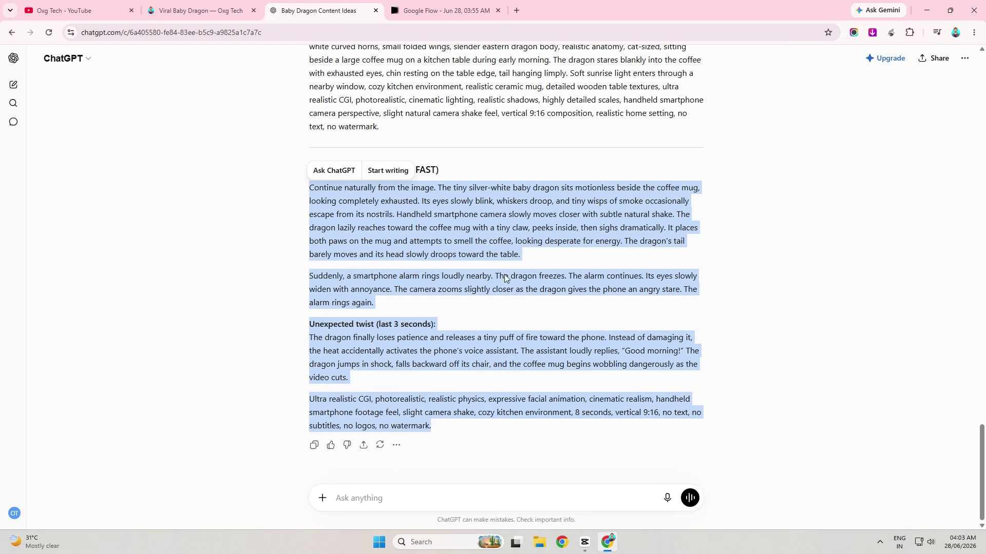
right_click(523, 228)
left_click(548, 236)
left_click(445, 10)
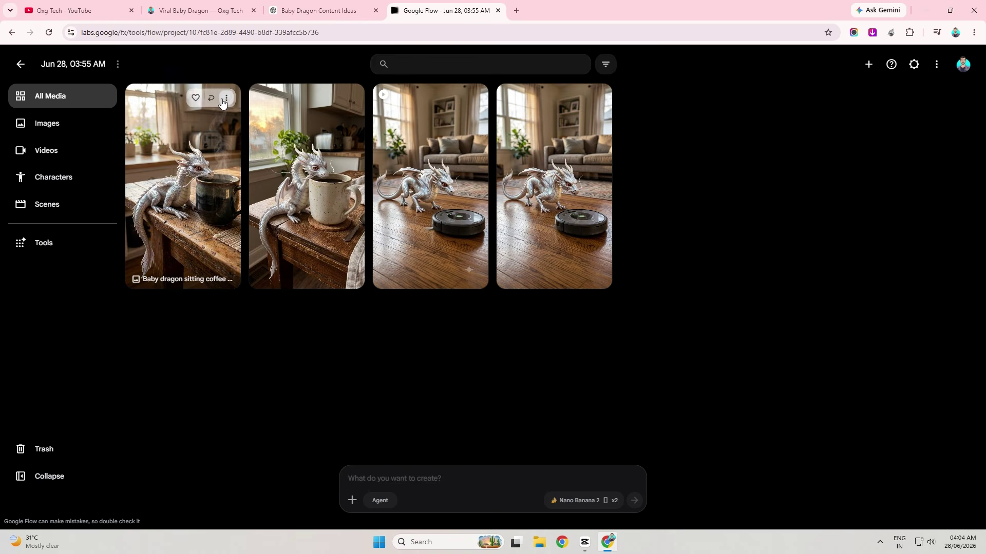
Trash one coffee-mug image and use the other as a video start frame
left_click(224, 100)
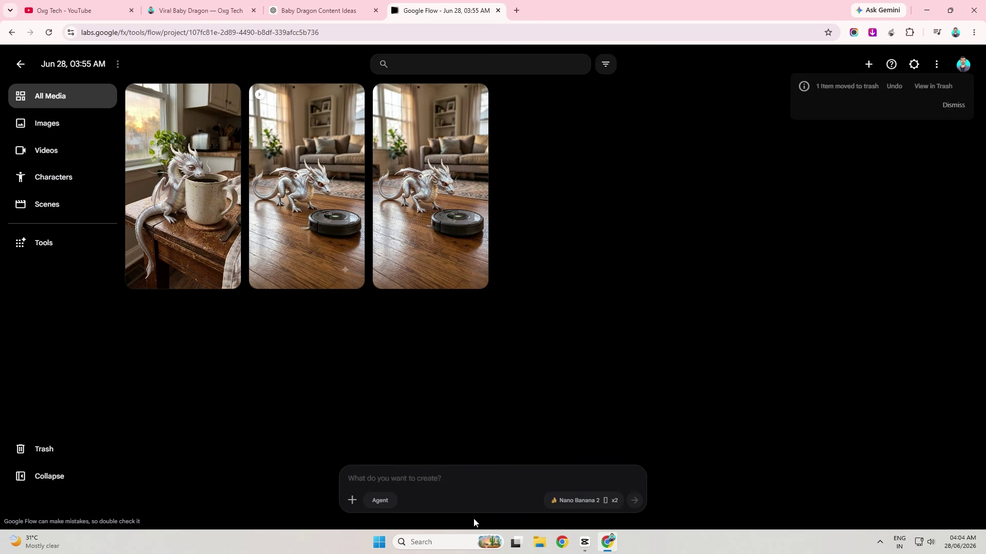
left_click(599, 506)
left_click(599, 380)
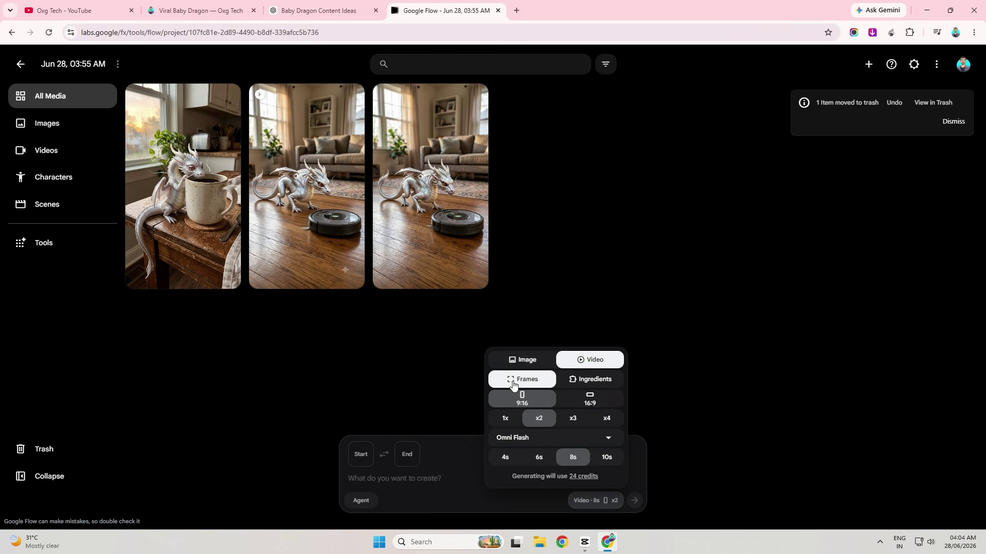
left_click(361, 456)
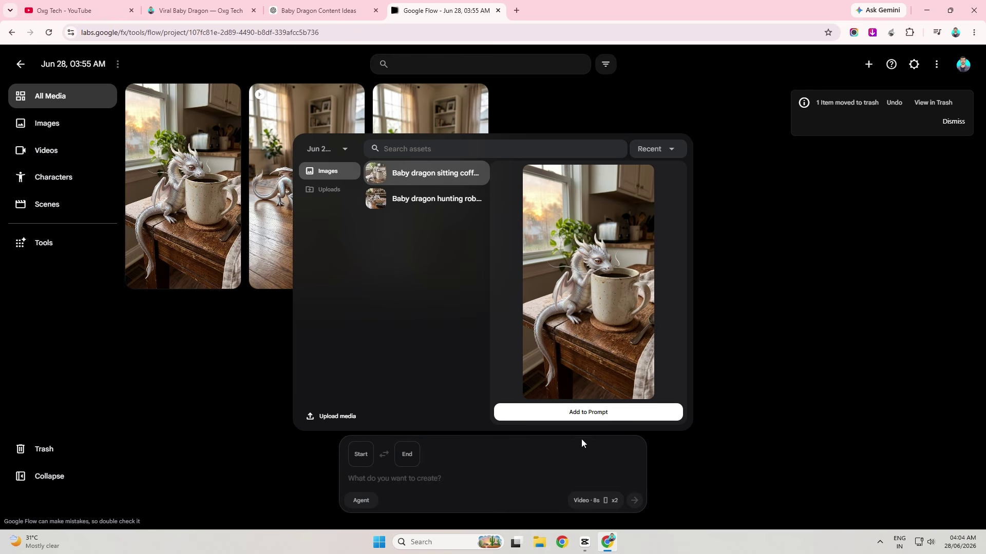
left_click(586, 412)
left_click(428, 479)
Paste the video prompt and generate one 8-second 9:16 video
key("ctrl+v")
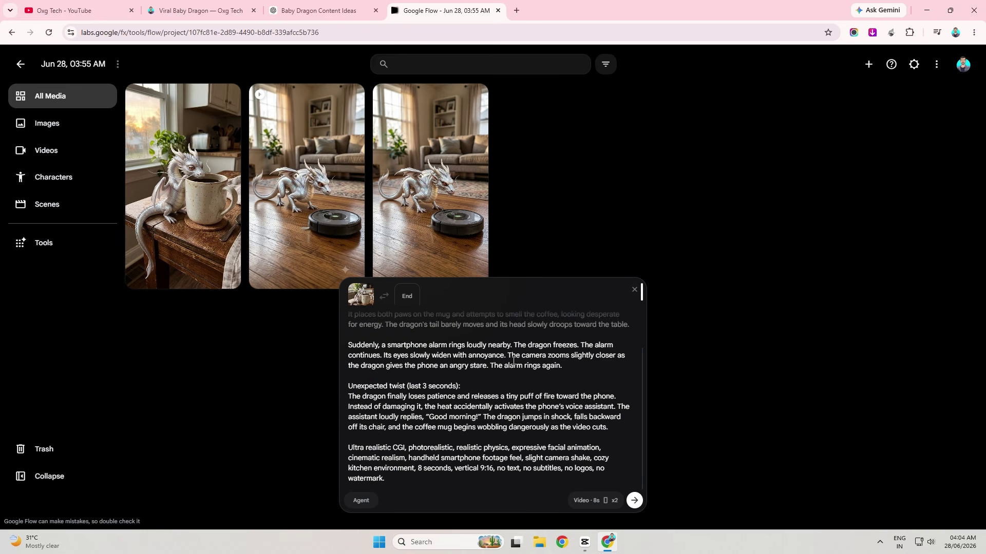
scroll(487, 364, "up", 1)
left_click(585, 501)
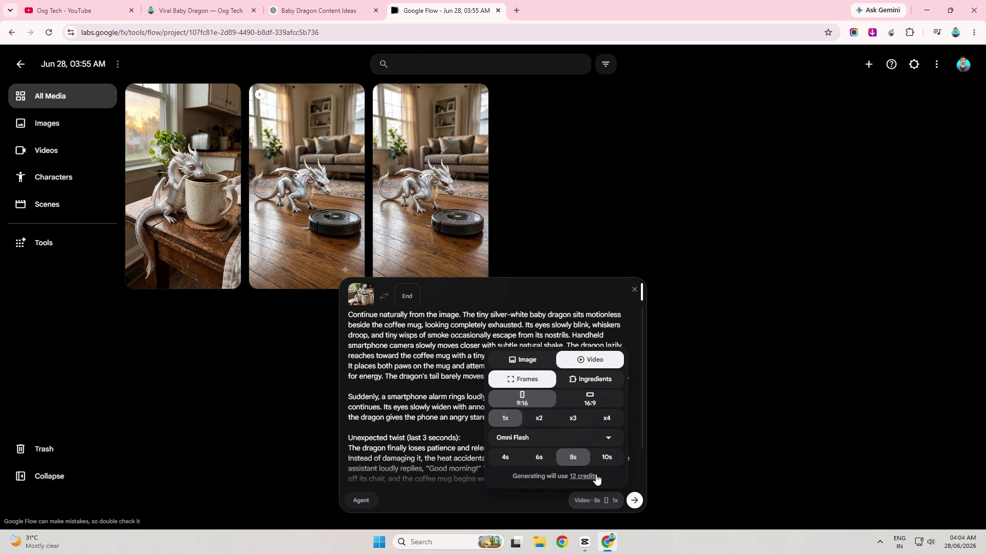
left_click(633, 501)
left_click(634, 501)
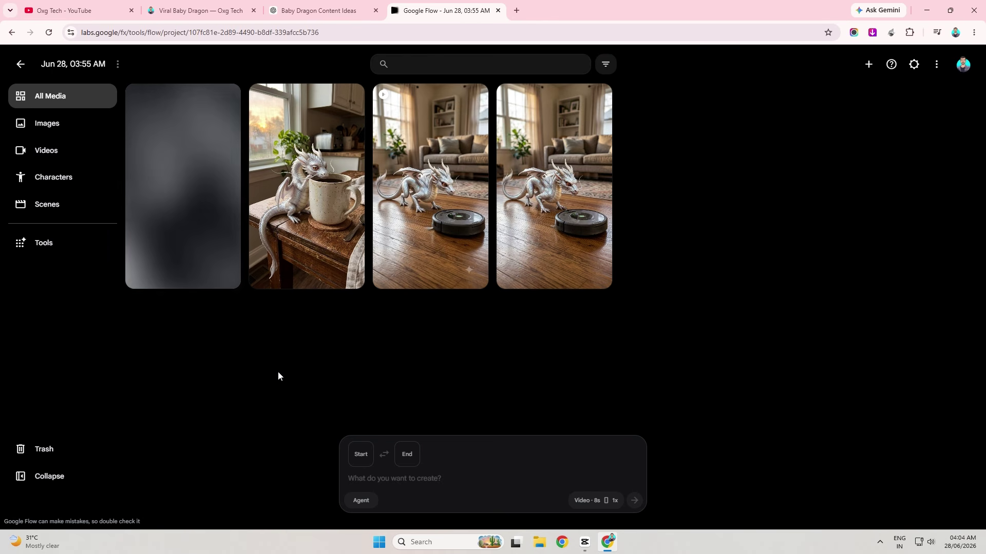
left_click(963, 65)
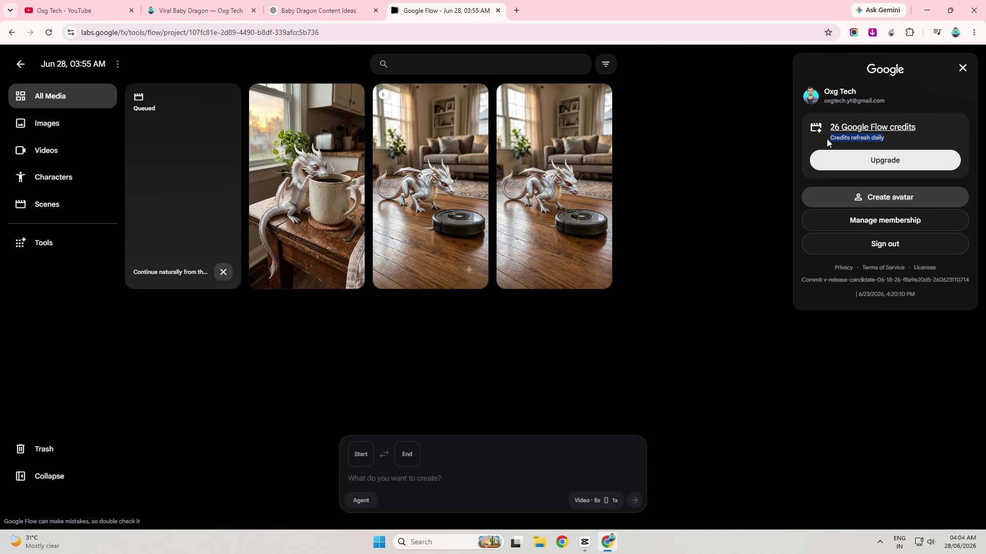
left_click_drag(897, 139, 814, 134)
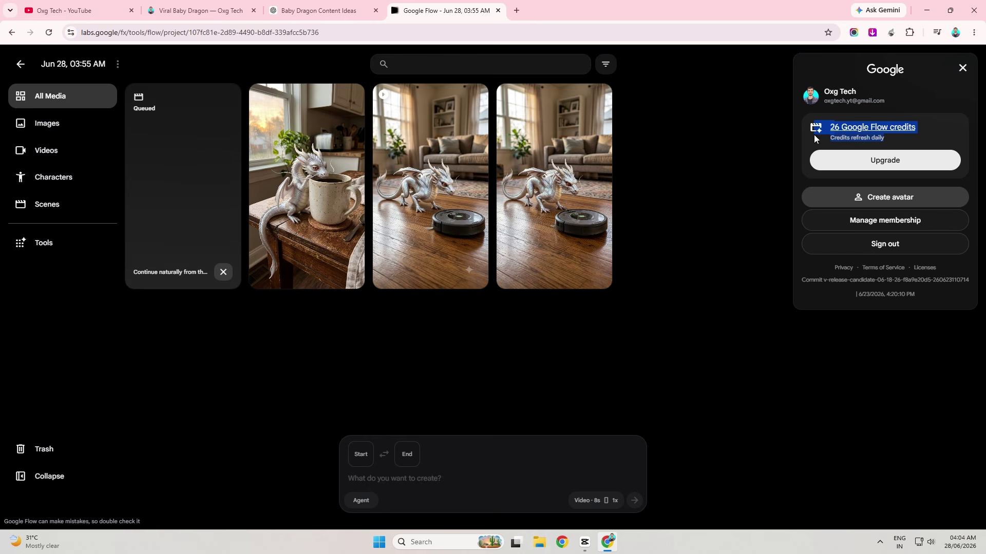
left_click_drag(894, 137, 832, 137)
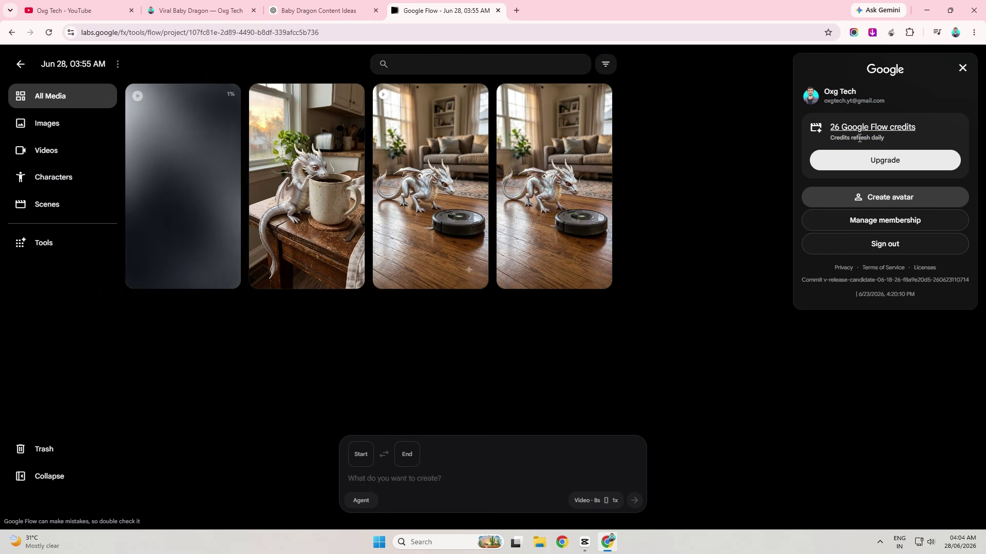
left_click_drag(880, 136, 852, 136)
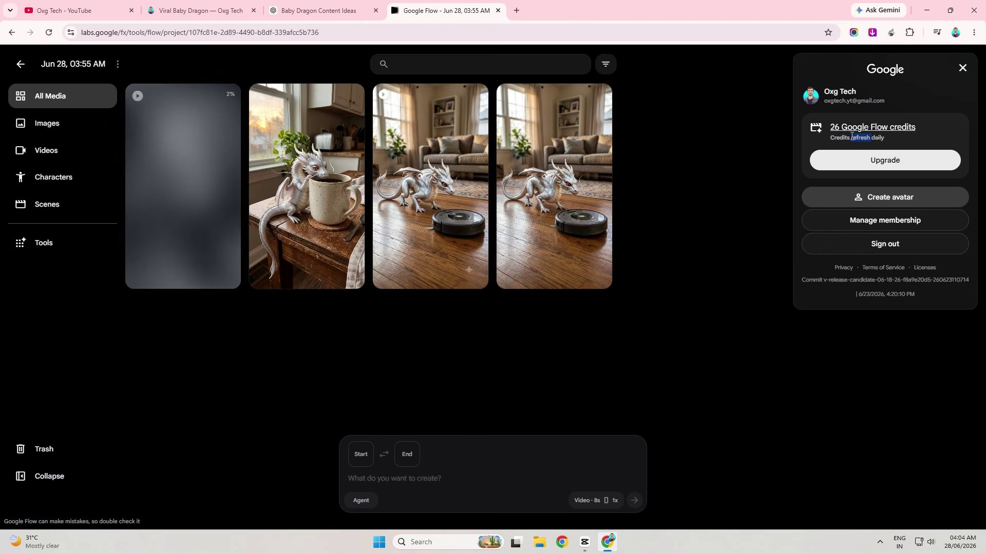
left_click(754, 228)
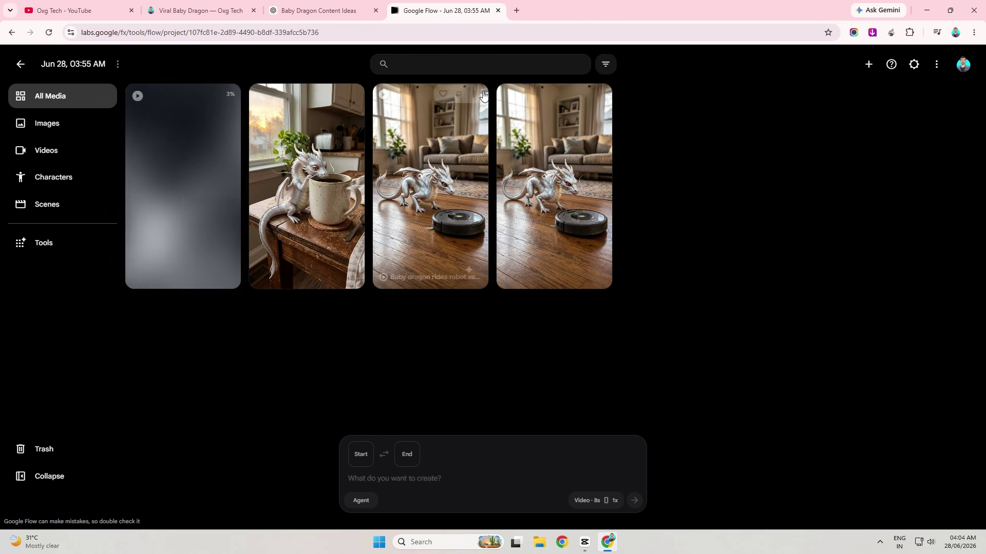
Download the robot-vacuum dragon video at 720p and confirm the 2.1 MB MP4 arrived
left_click(473, 97)
mouse_move(468, 168)
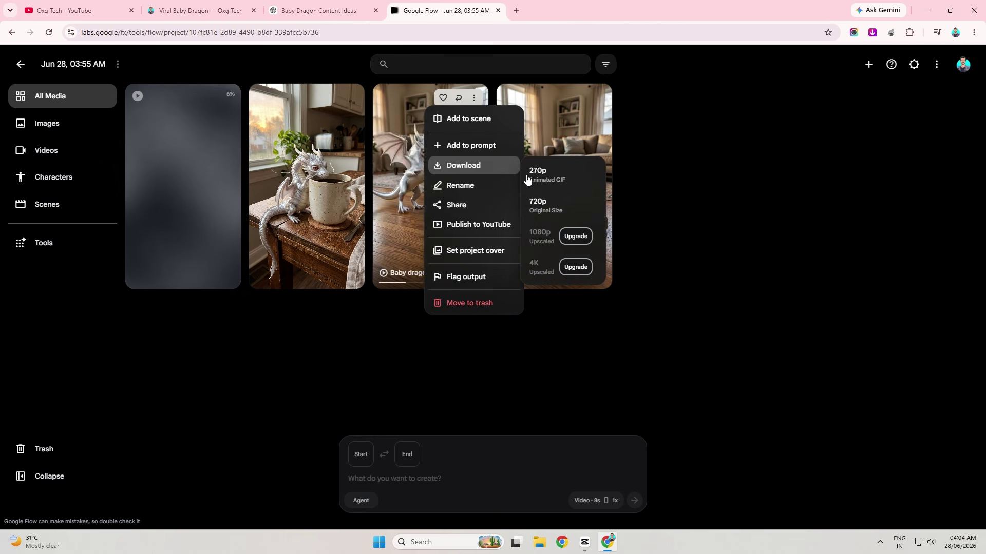
left_click(545, 211)
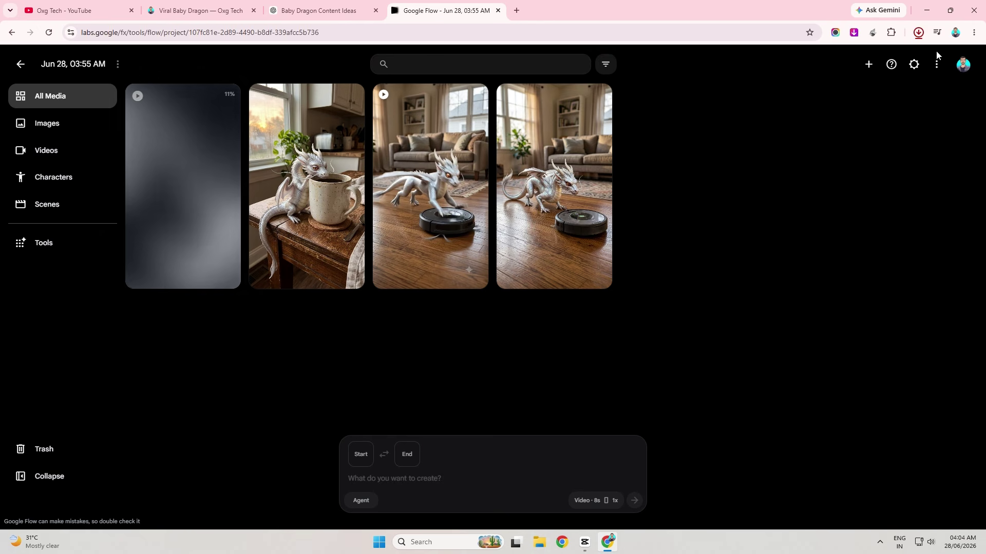
left_click(919, 32)
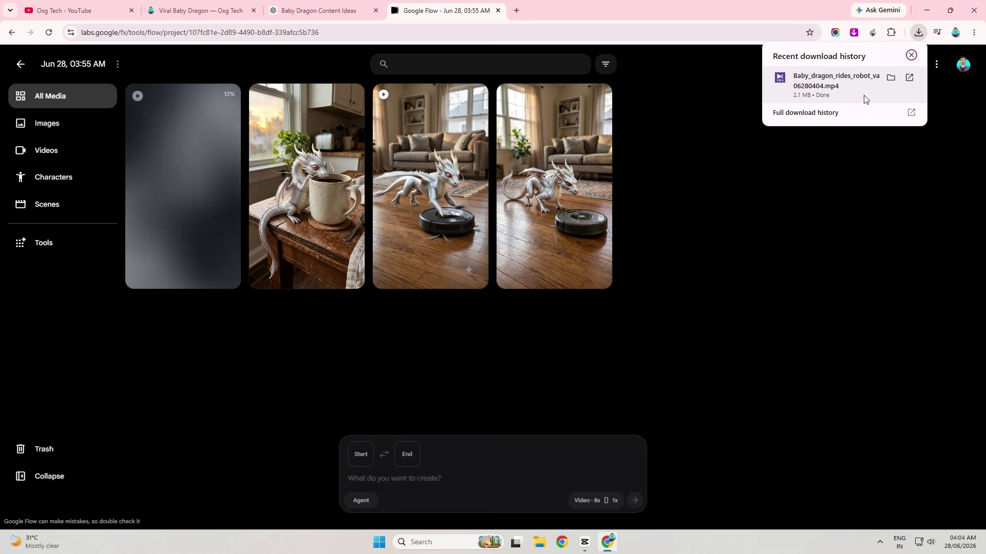
left_click(613, 352)
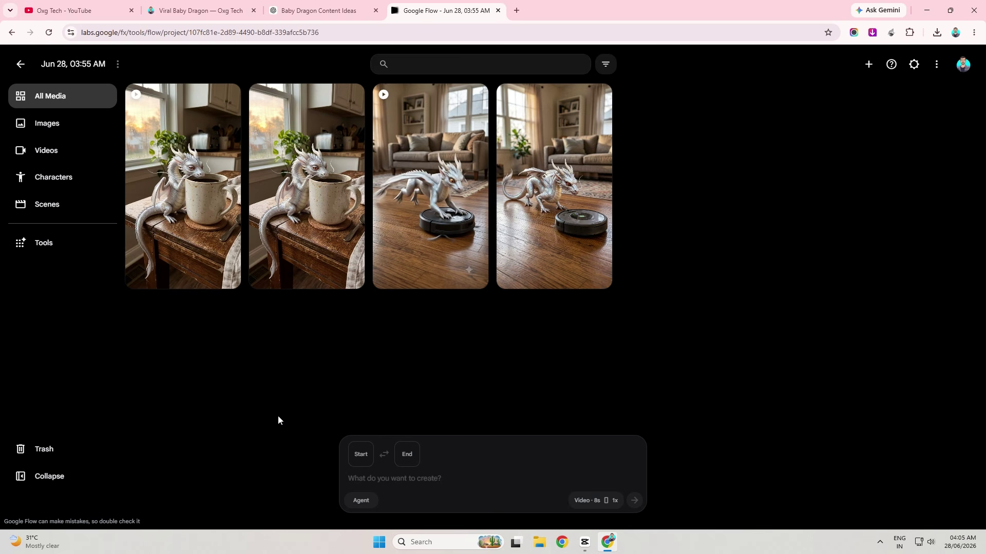
Play the finished 8-second 'Baby dragon reacts to alarm' clip, then close the preview
left_click(218, 275)
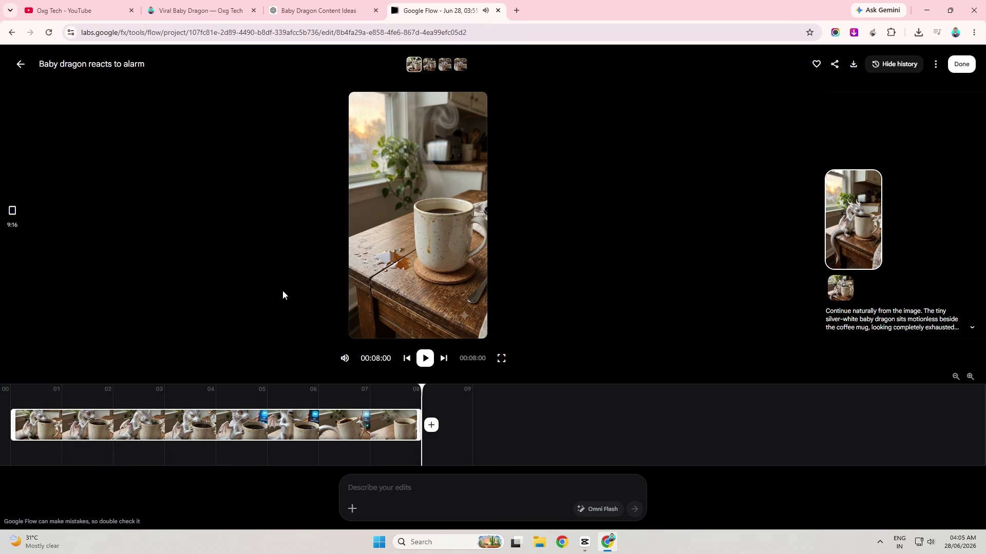
key("Escape")
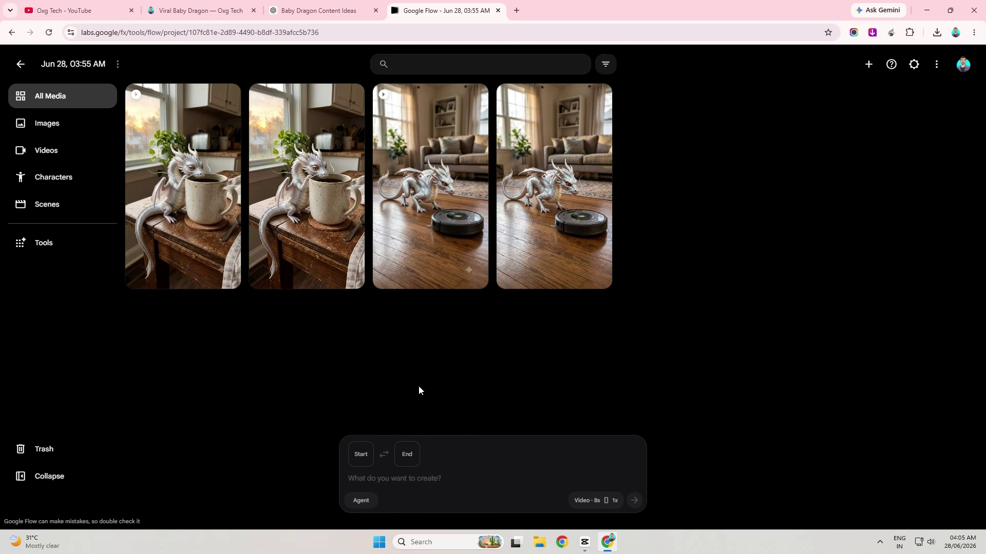
Scroll back through ChatGPT's numbered list of ten baby dragon ideas
left_click(308, 11)
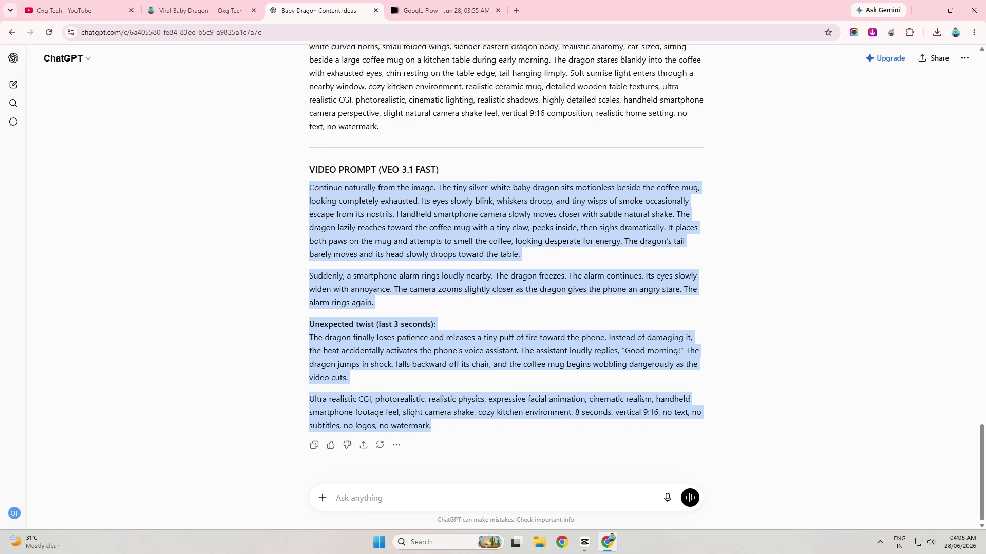
scroll(518, 286, "up", 5)
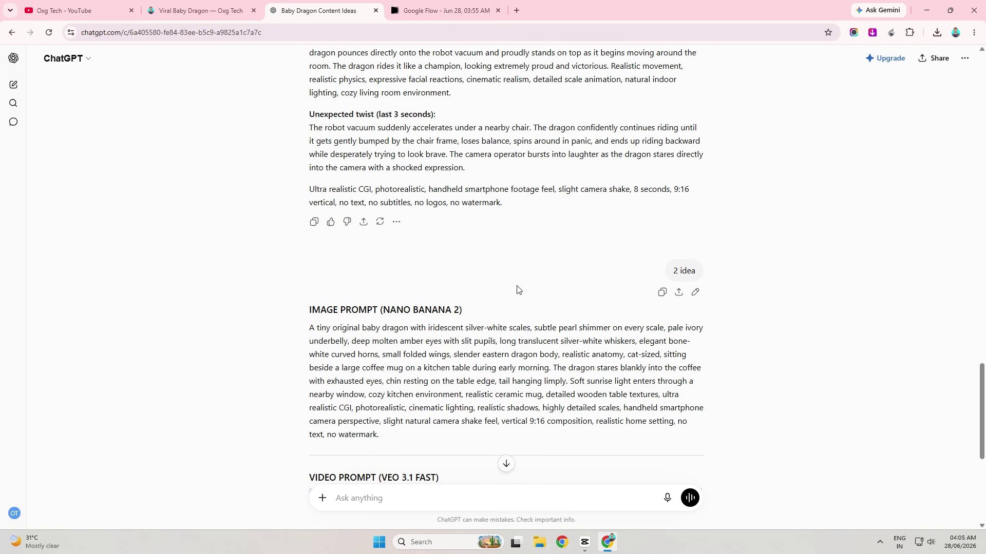
scroll(517, 290, "up", 20)
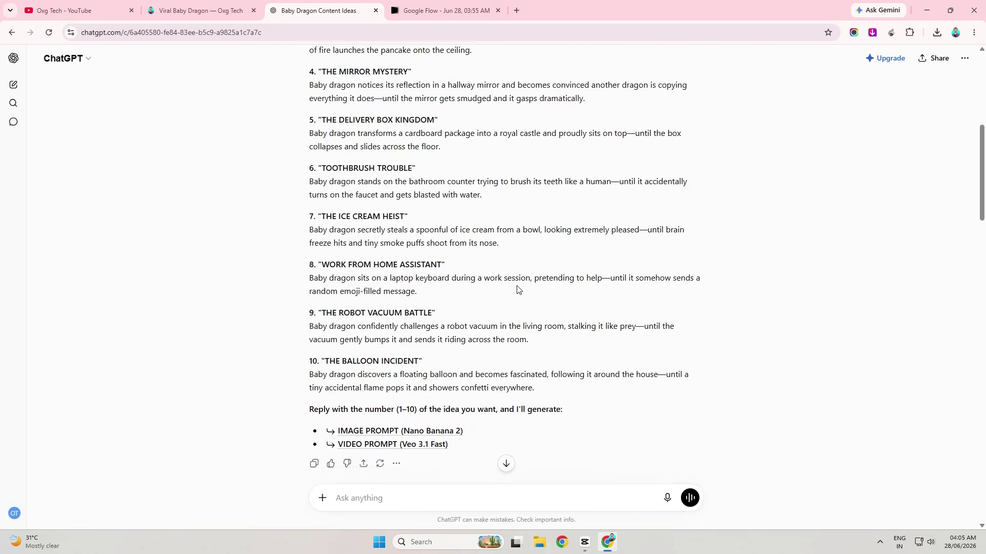
scroll(517, 290, "up", 4)
scroll(409, 282, "down", 2)
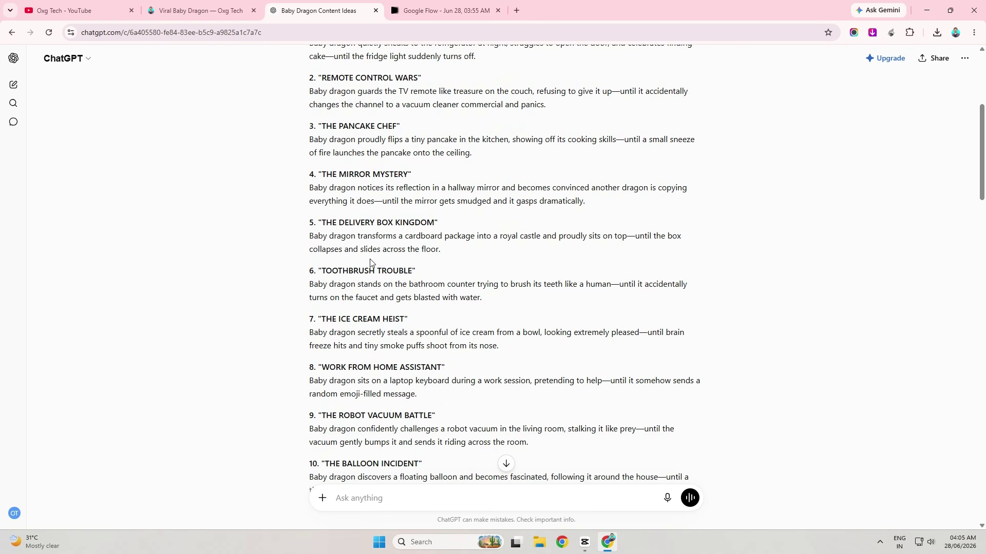
Minimize and restore Chrome, then bring up the Viral Baby Dragon Oxg Tech page
left_click(927, 11)
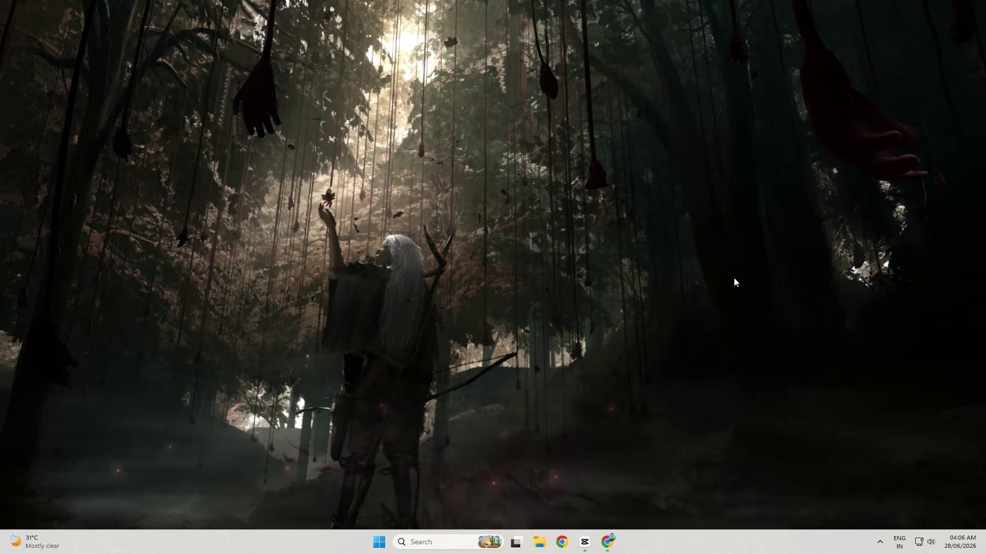
left_click(608, 542)
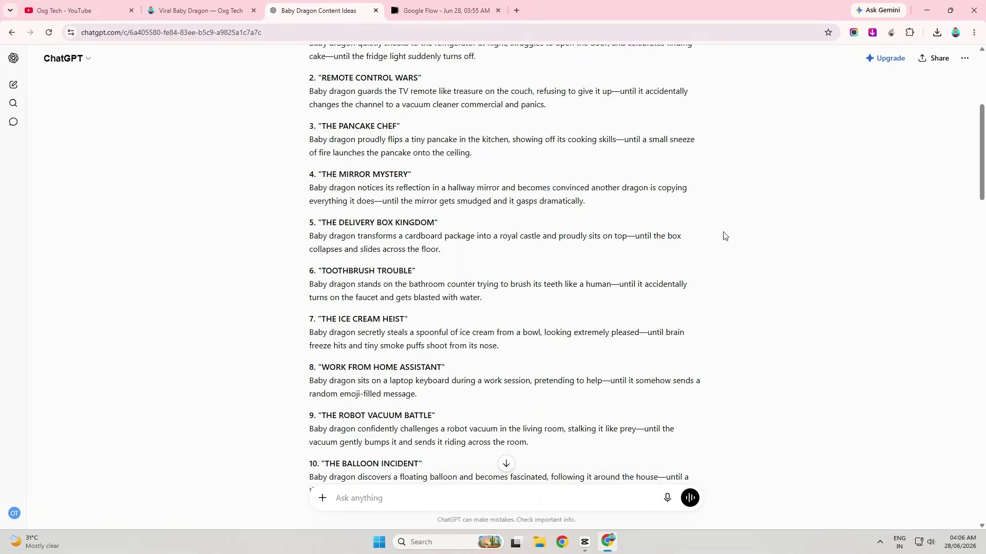
left_click(215, 8)
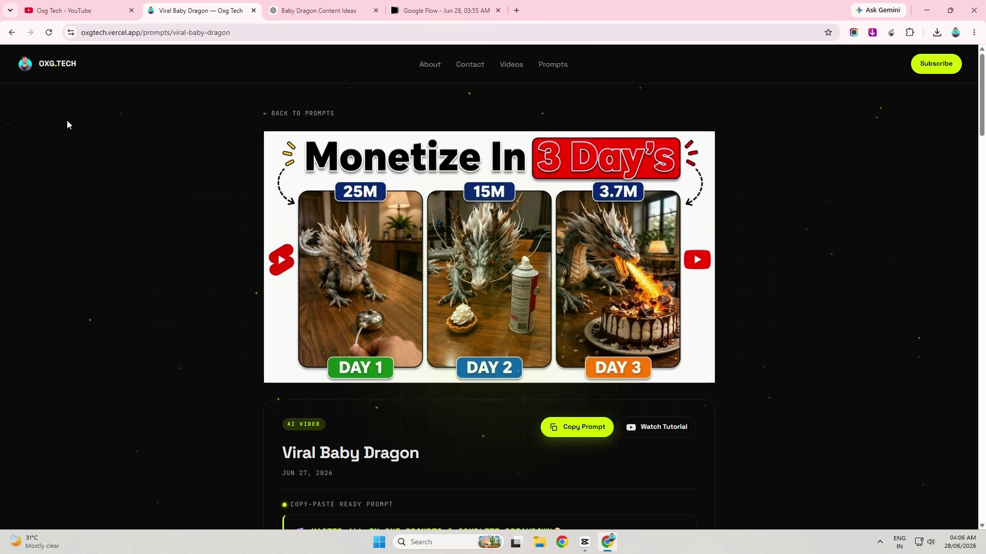
Open the OXG.TECH AI Video Prompts library and browse its prompt cards
left_click(550, 67)
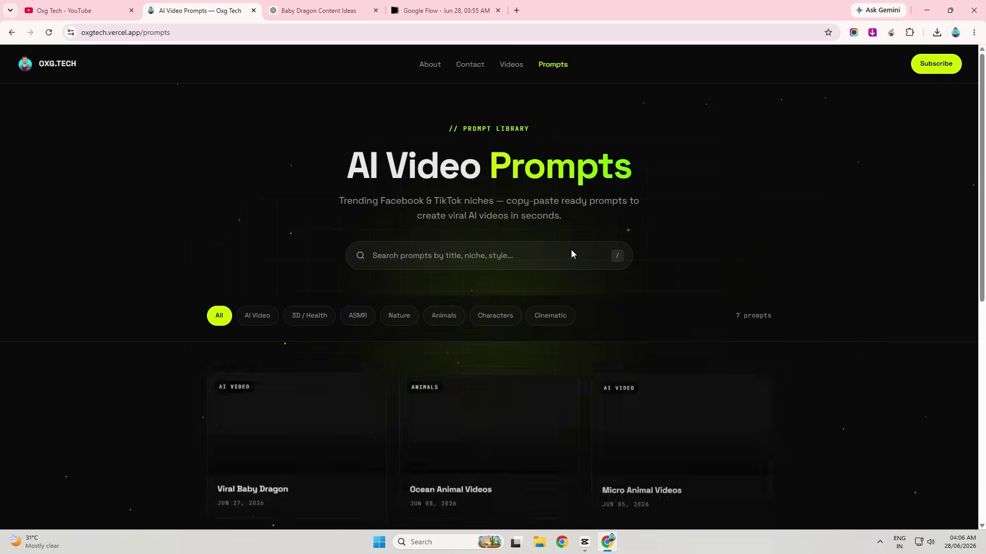
scroll(643, 228, "down", 5)
scroll(590, 247, "up", 2)
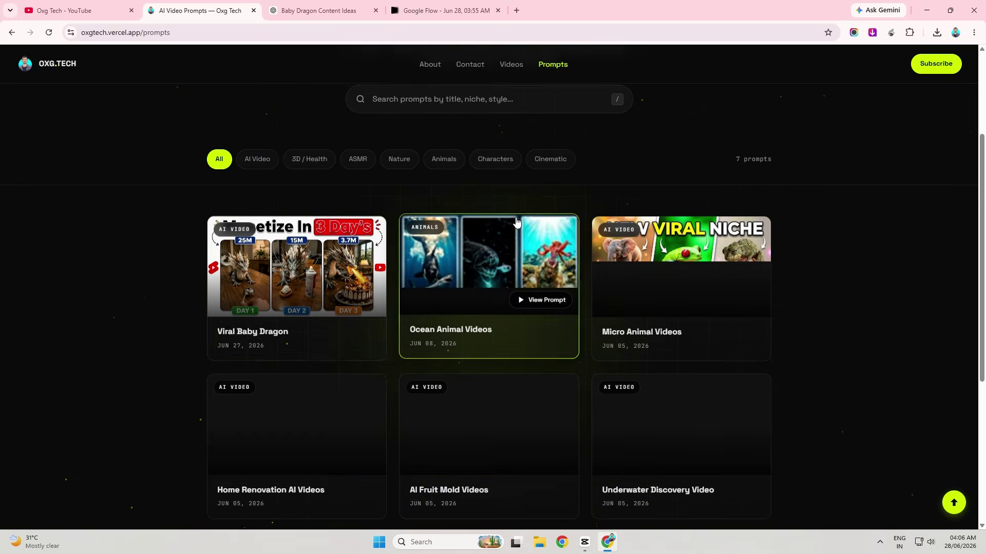
scroll(558, 269, "down", 2)
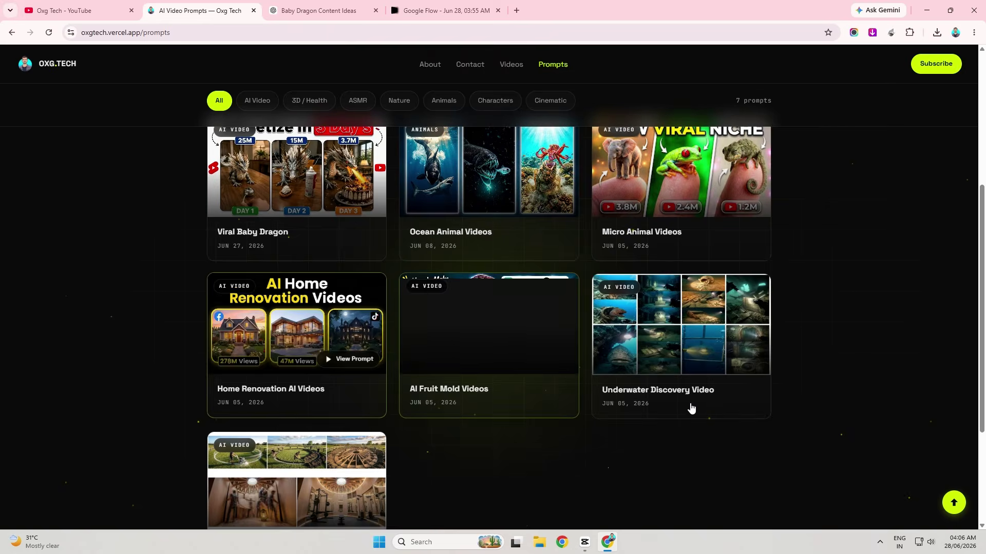
scroll(654, 416, "down", 2)
scroll(492, 449, "up", 4)
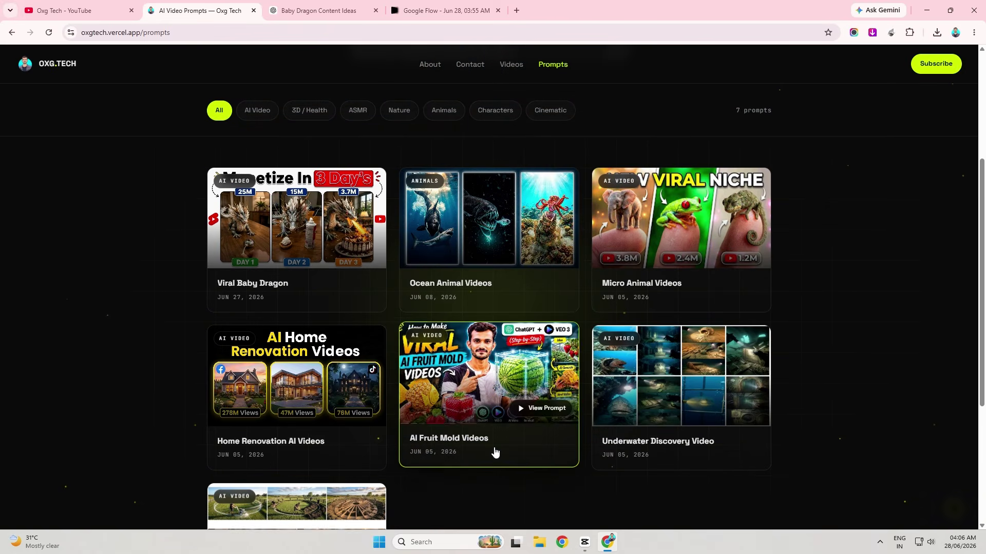
scroll(436, 350, "down", 1)
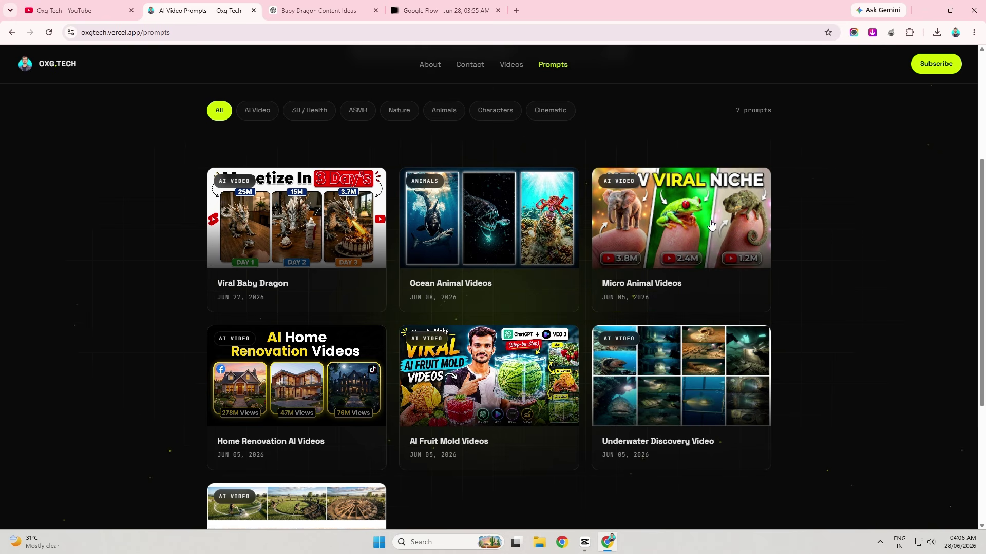
Keep reviewing the 7 prompt cards, then minimize the browser to the desktop
scroll(918, 280, "down", 2)
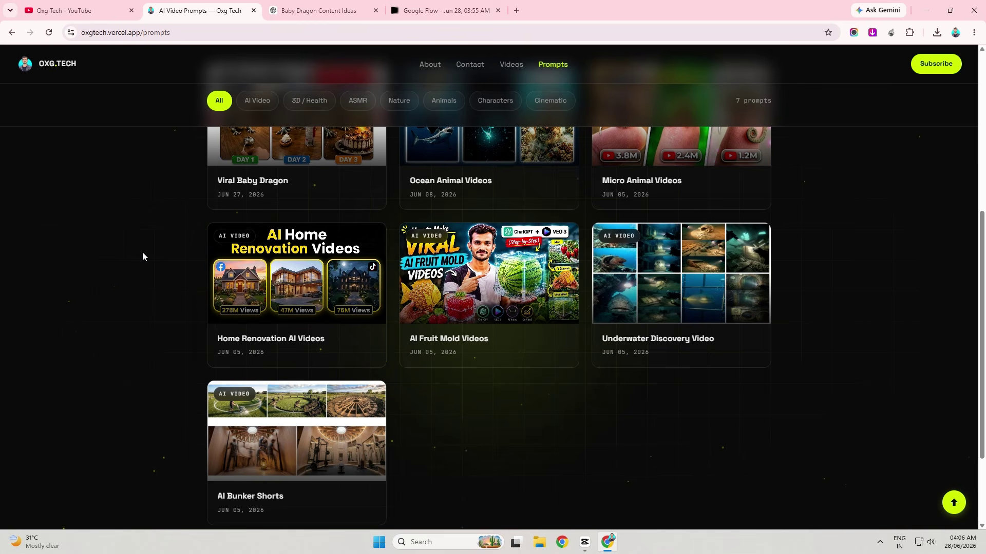
scroll(143, 251, "up", 1)
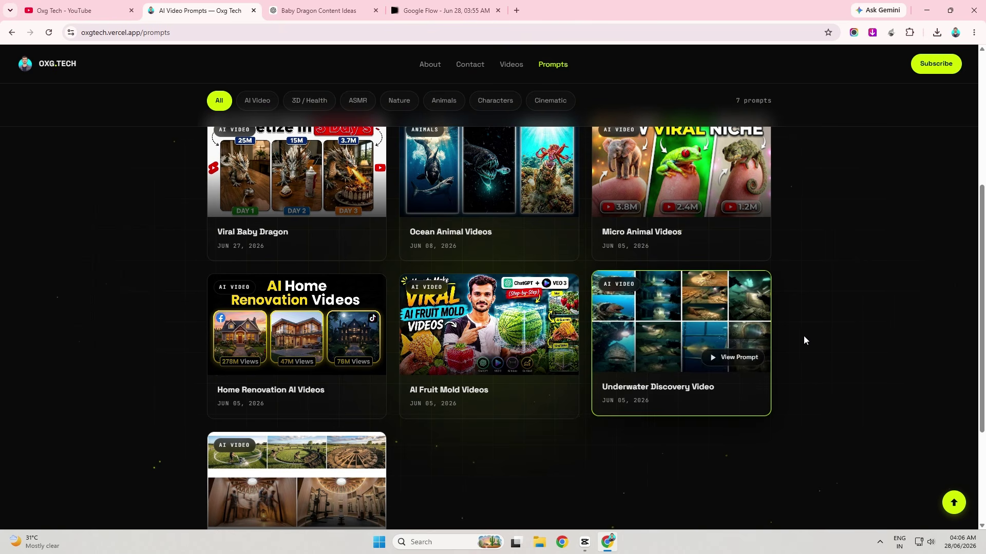
scroll(806, 340, "down", 1)
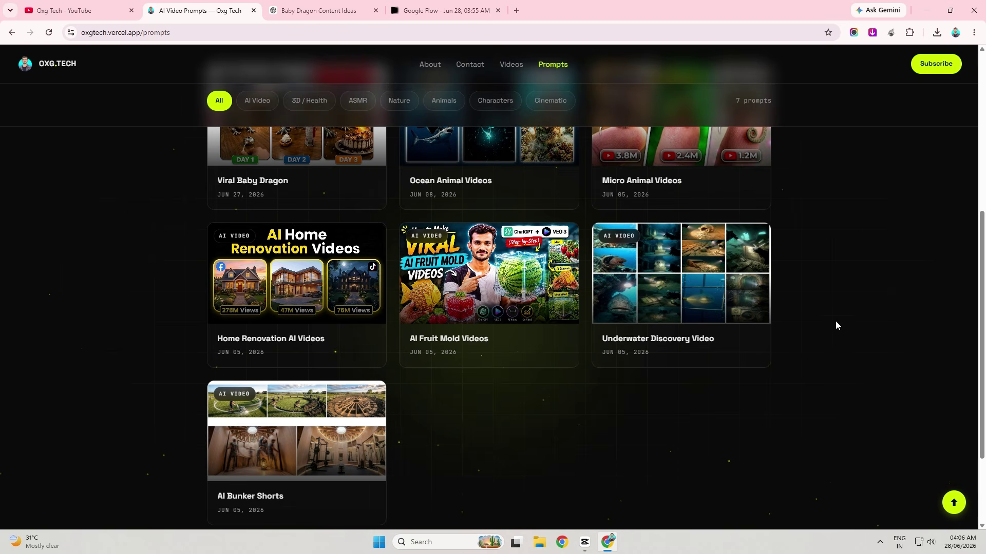
scroll(836, 331, "up", 1)
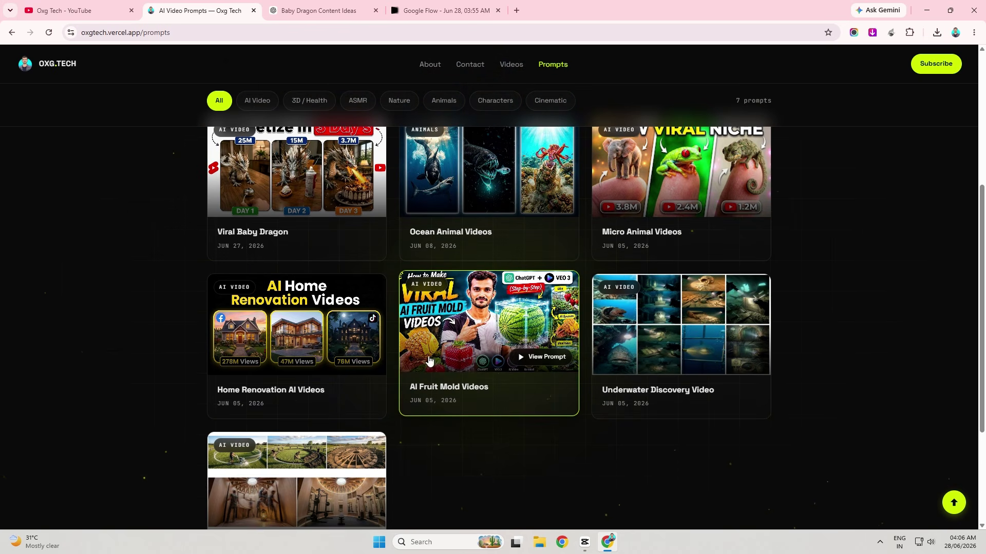
scroll(507, 342, "up", 3)
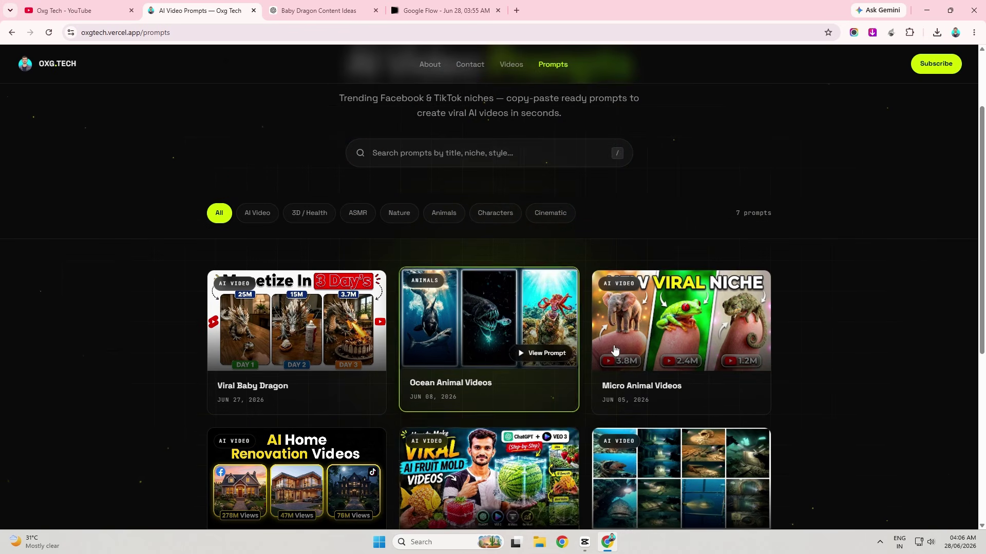
scroll(606, 344, "up", 2)
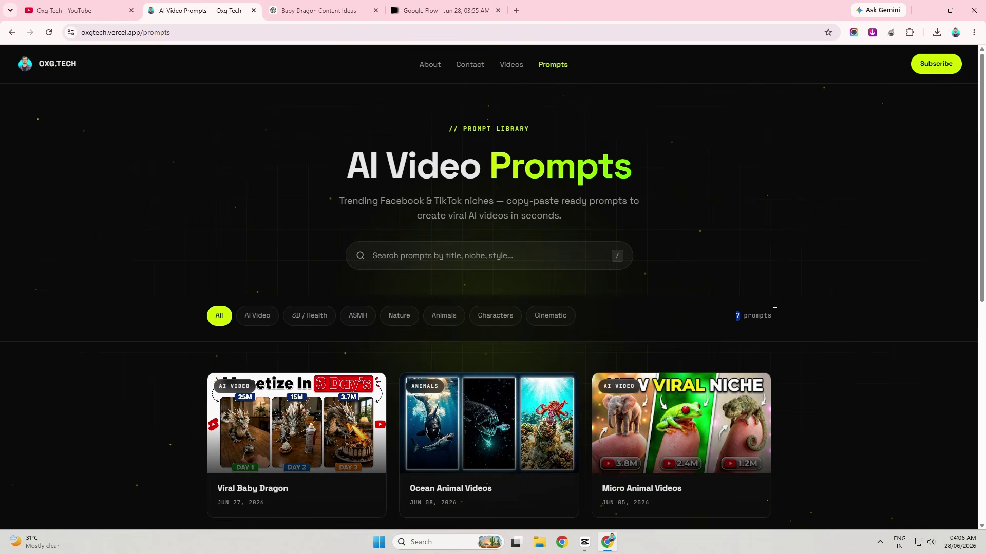
scroll(748, 332, "down", 1)
scroll(747, 331, "down", 6)
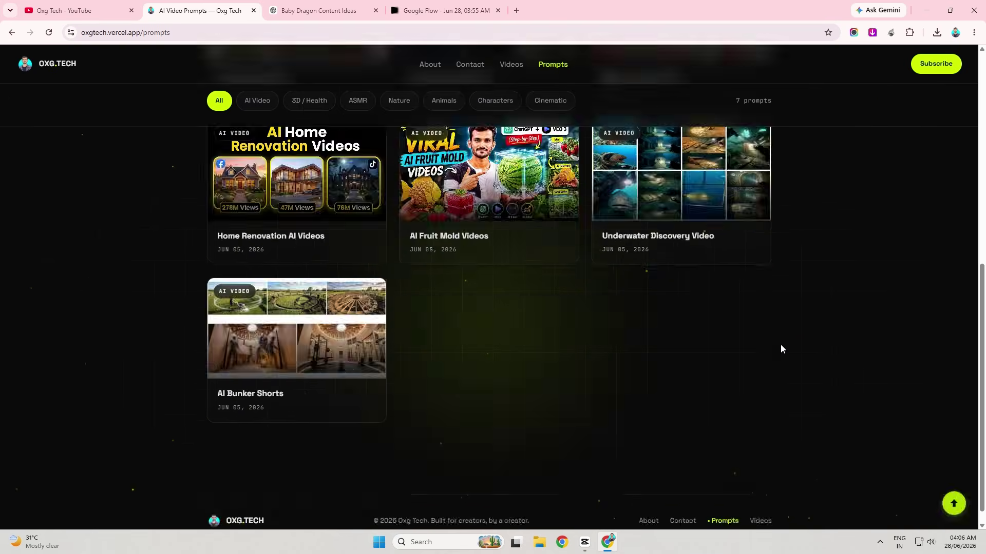
scroll(780, 344, "up", 6)
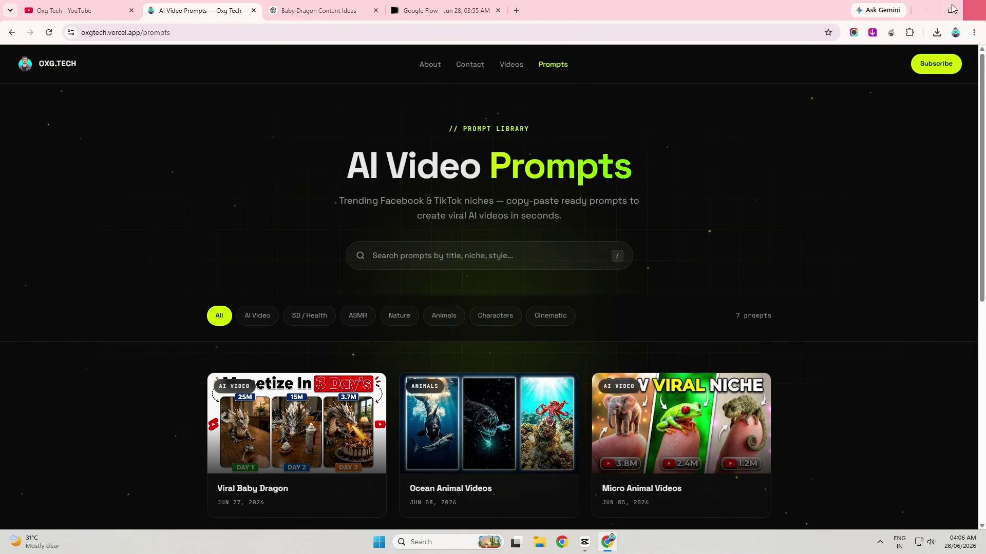
left_click(924, 11)
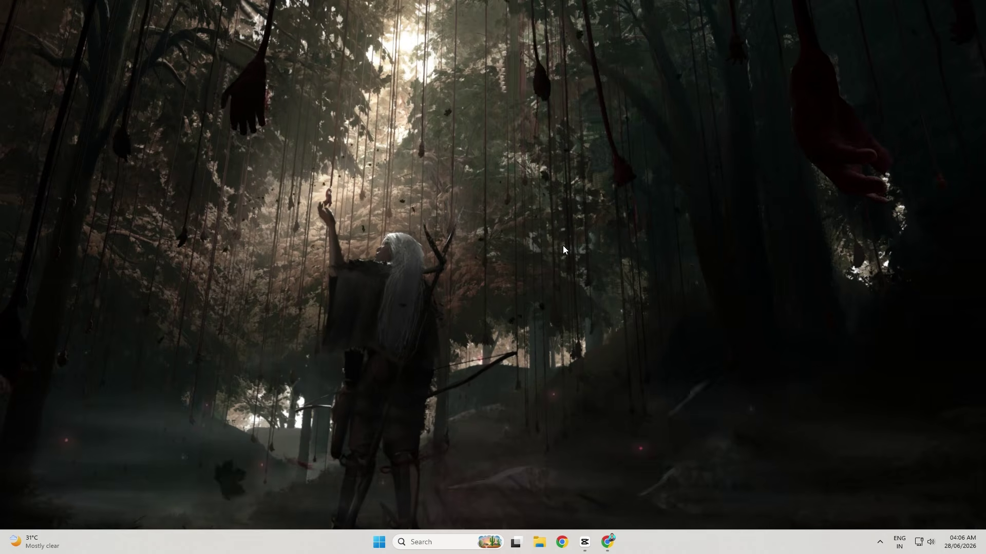